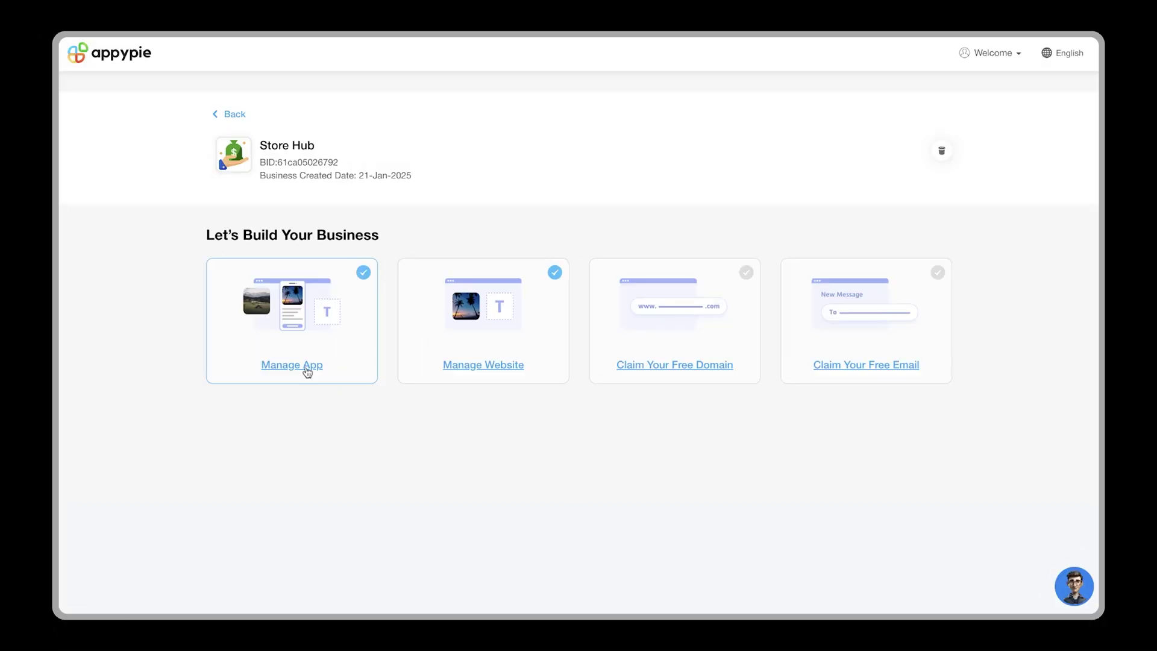
Open the Store Hub app in the editor, showing its Home page.
left_click(305, 369)
left_click(366, 215)
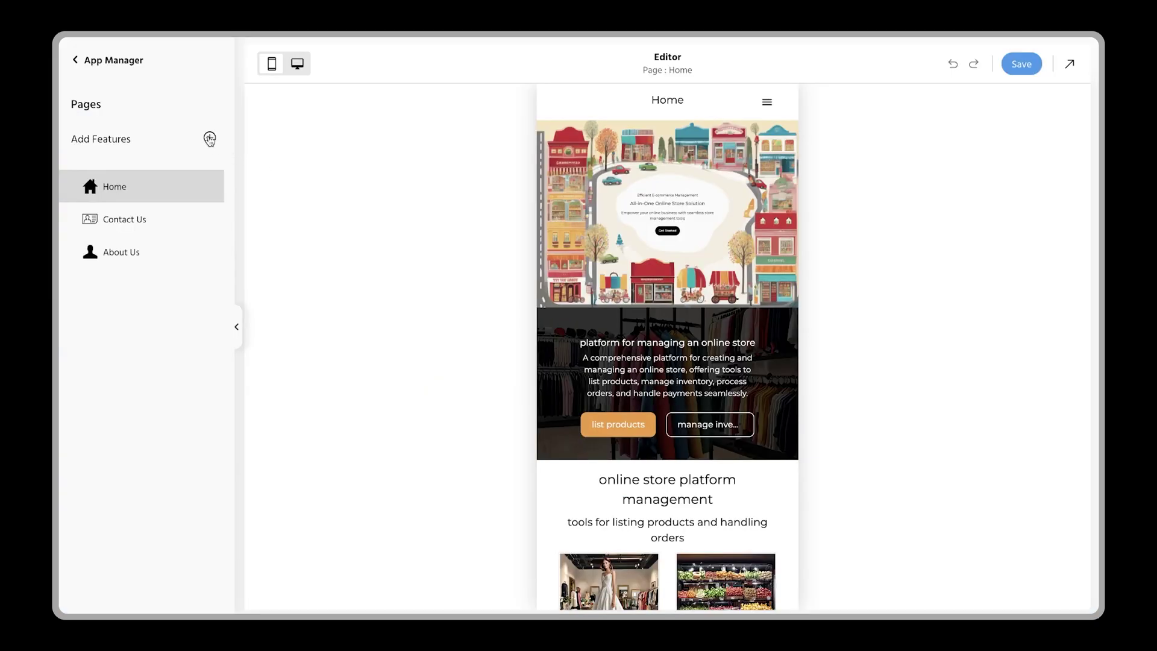
Search the feature list for 'Store' and add the Store feature to the app.
left_click(209, 138)
left_click(439, 188)
type("Store")
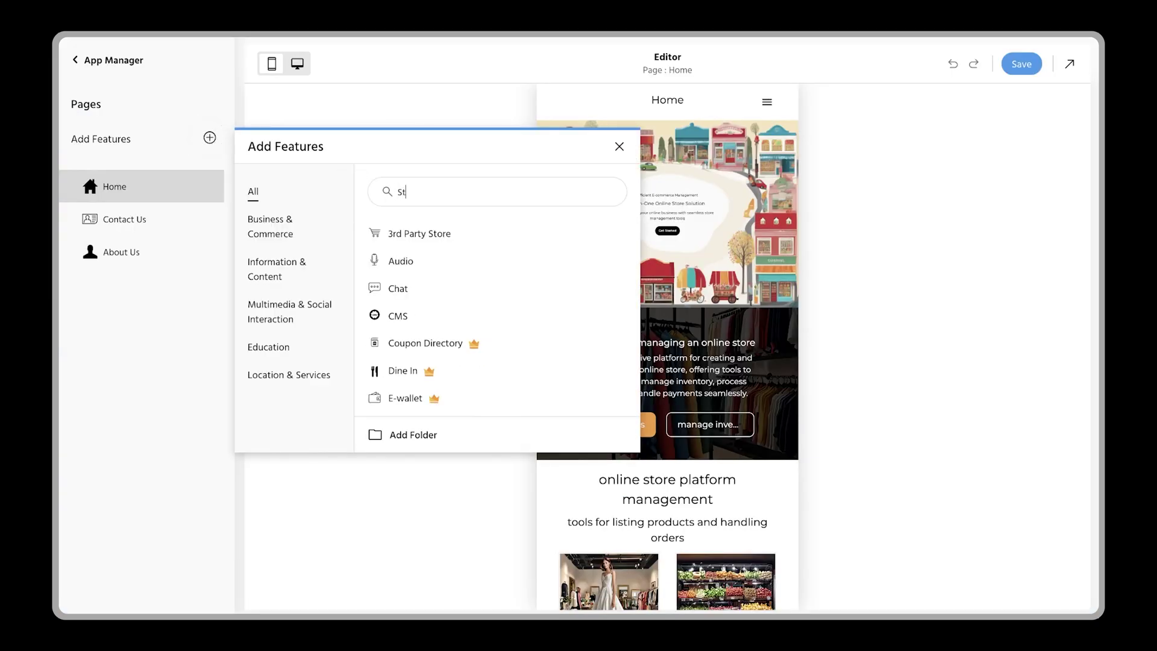
left_click(597, 263)
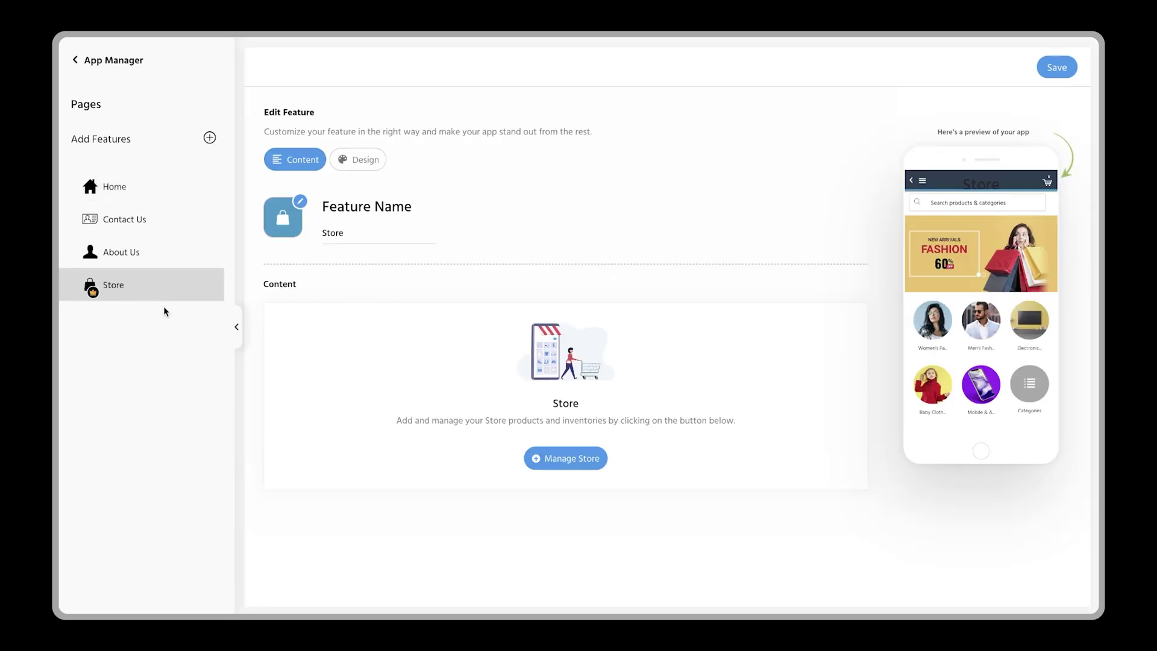
Rename the new Store page to 'Online Store'.
mouse_move(134, 288)
double_click(120, 287)
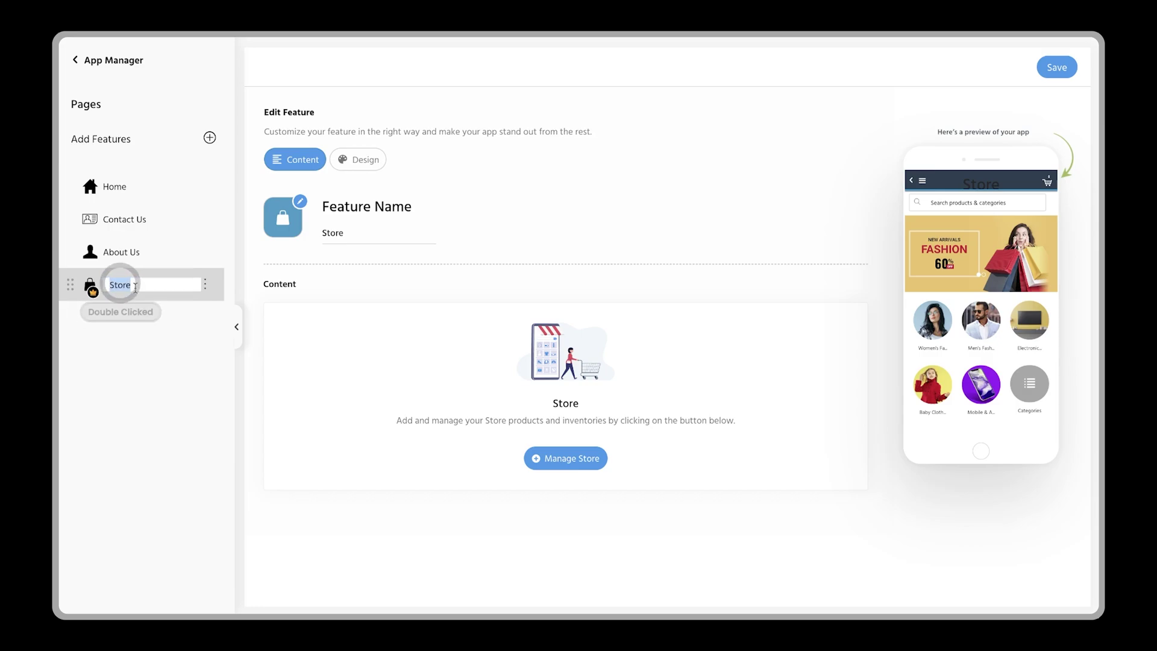
type("Online Store")
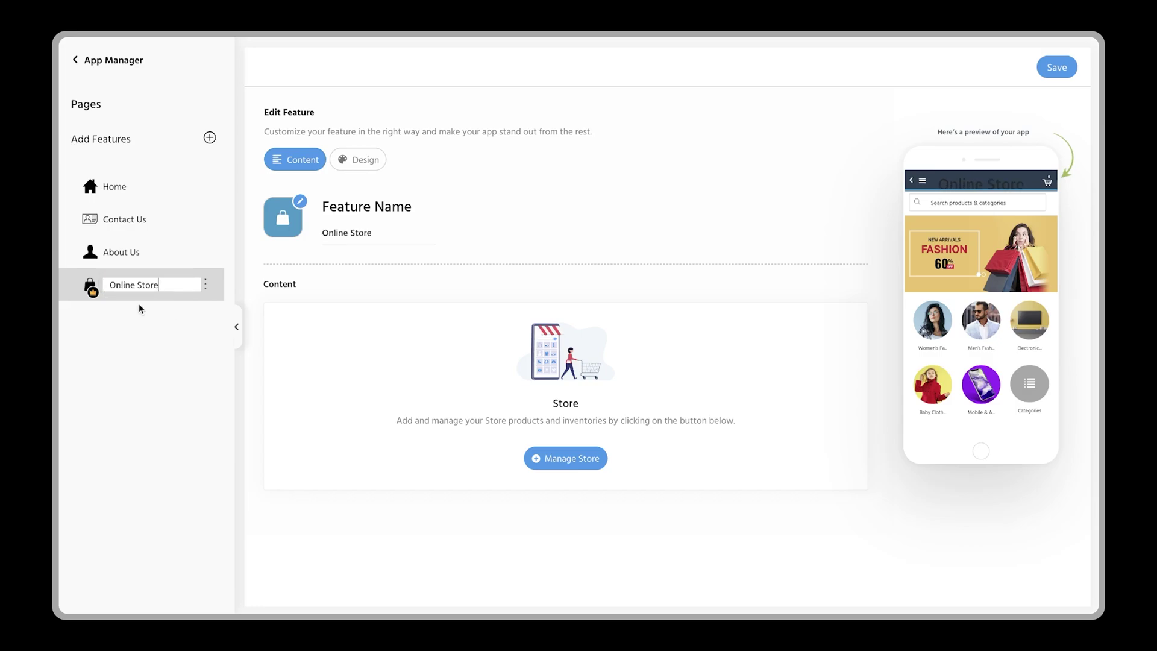
left_click(139, 308)
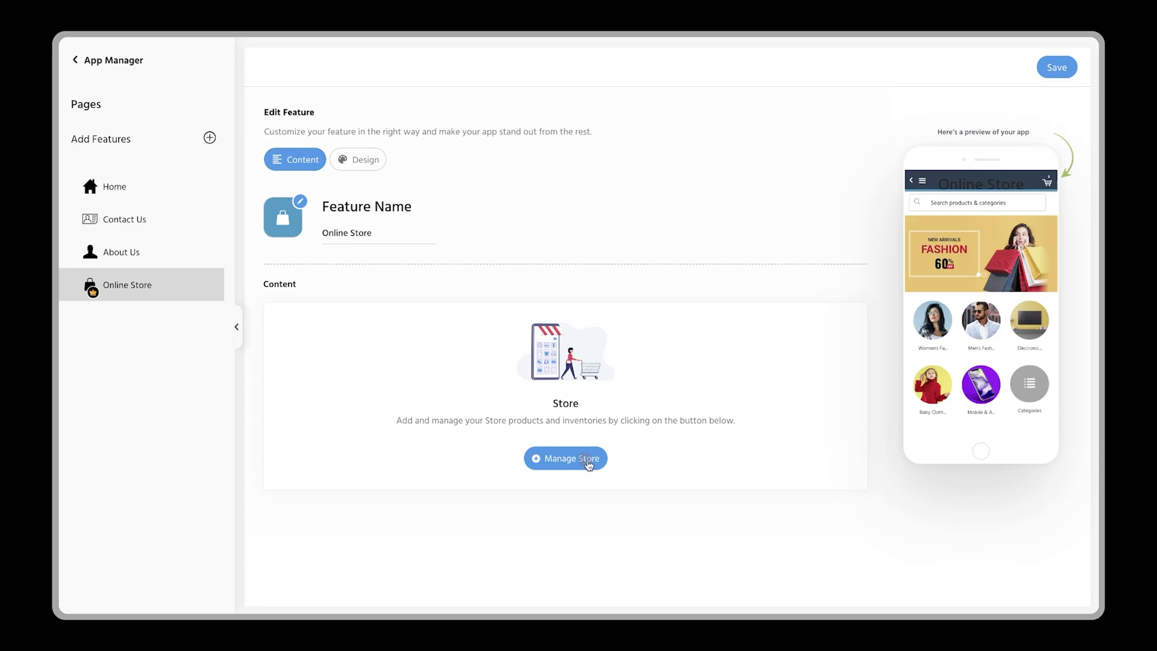
Open the store dashboard and switch Store Performance charts to the Year view.
left_click(587, 461)
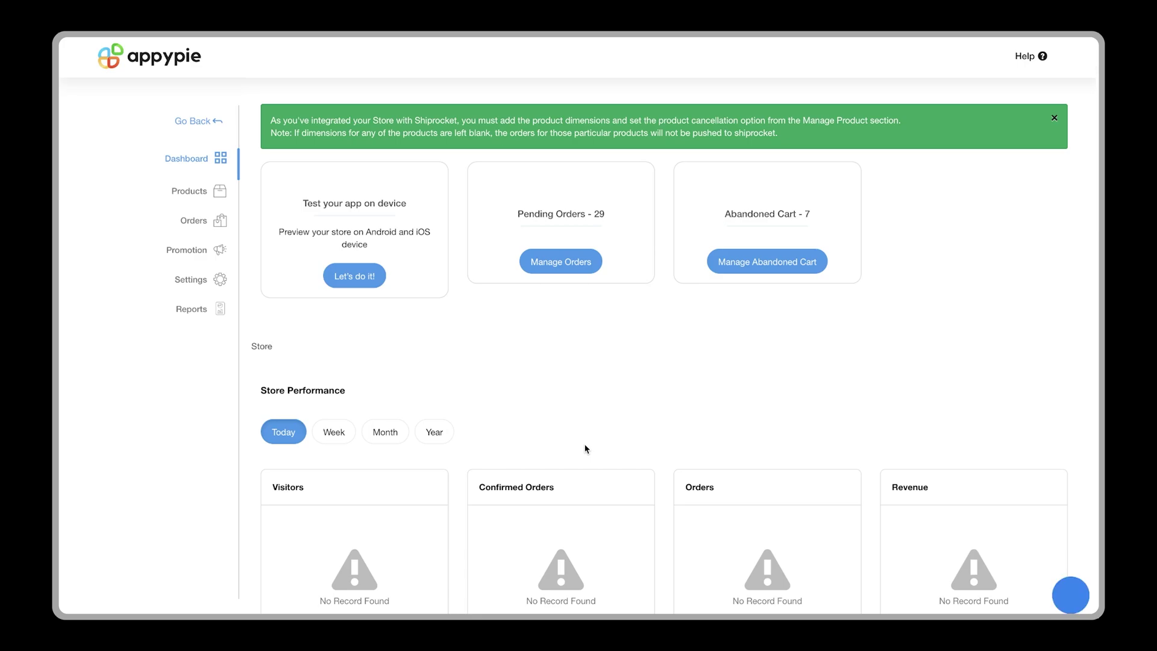
scroll(584, 449, "down", 3)
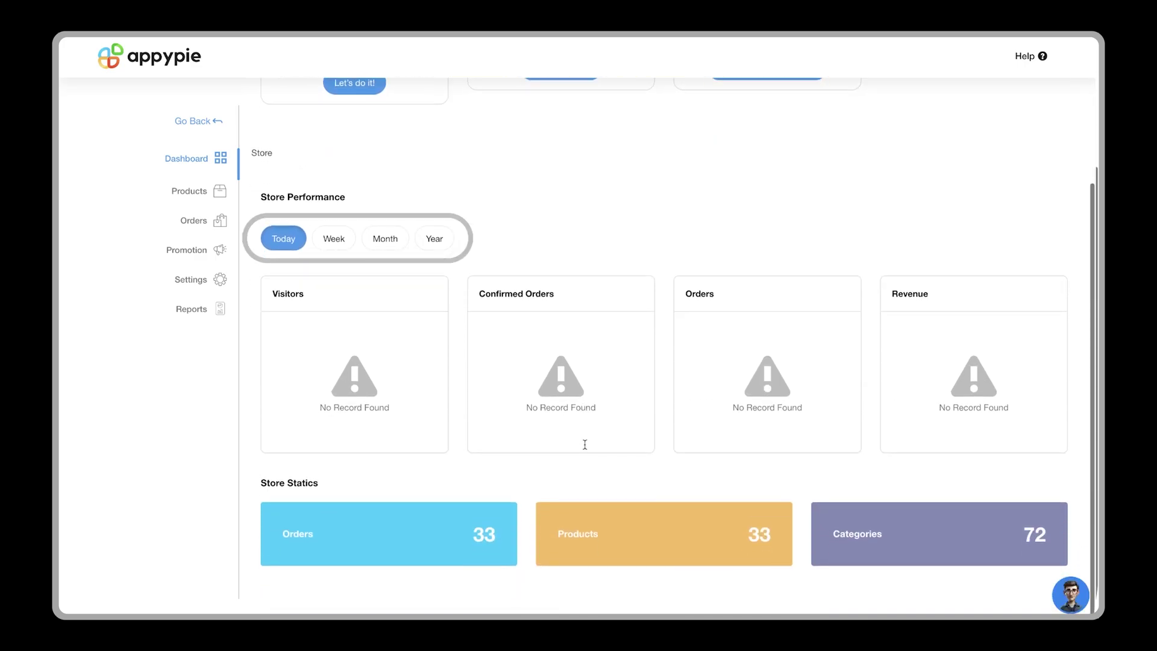
left_click(437, 238)
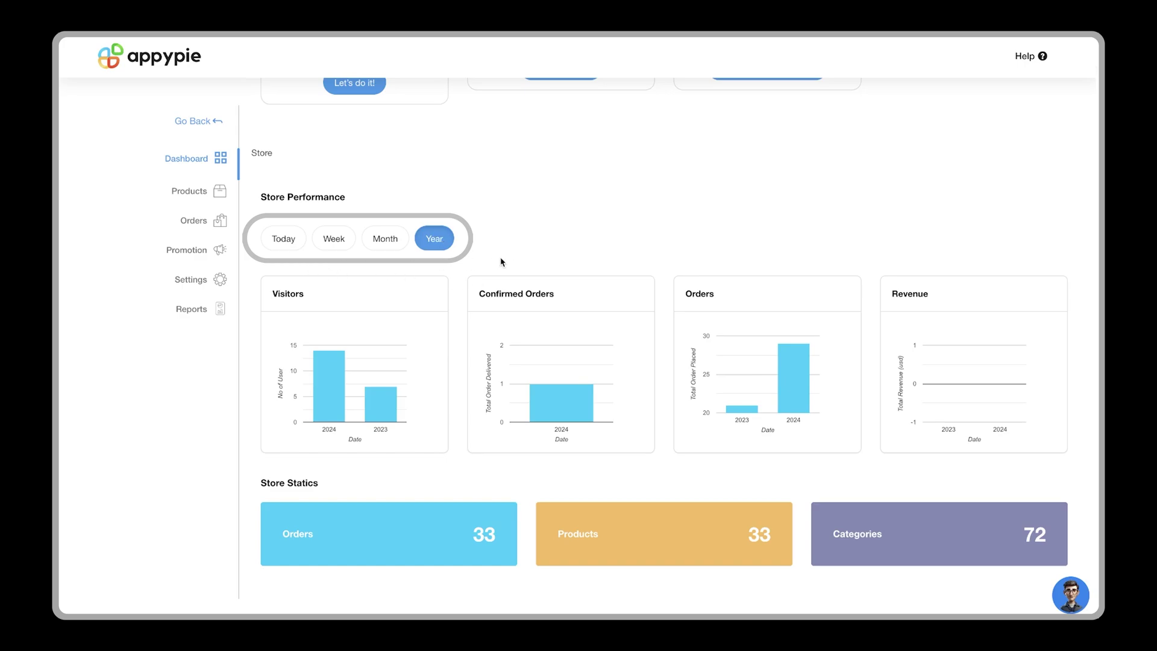
scroll(515, 514, "down", 2)
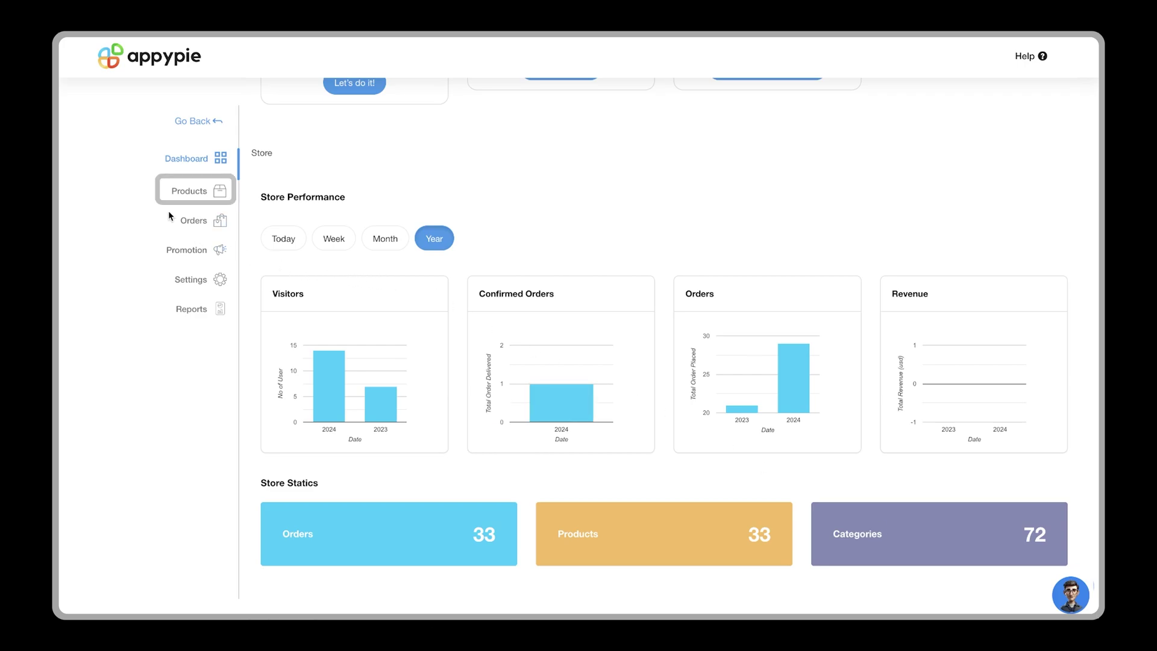
Open the Products list, look over the Add Product form, and cancel without saving.
left_click(208, 193)
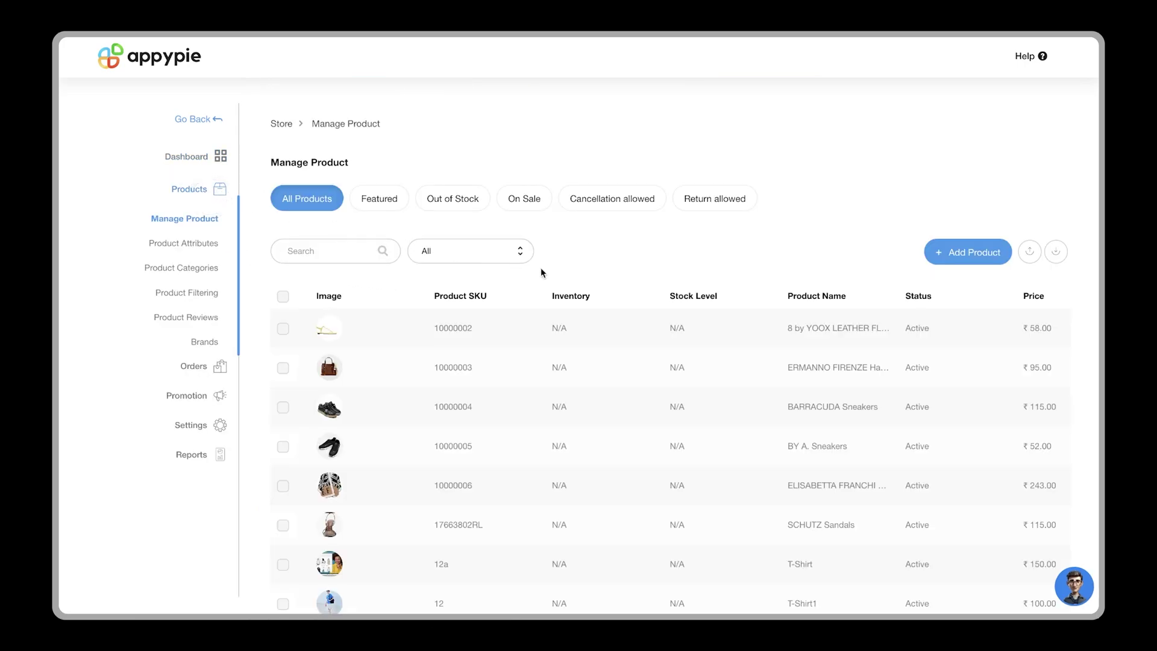
scroll(540, 269, "down", 2)
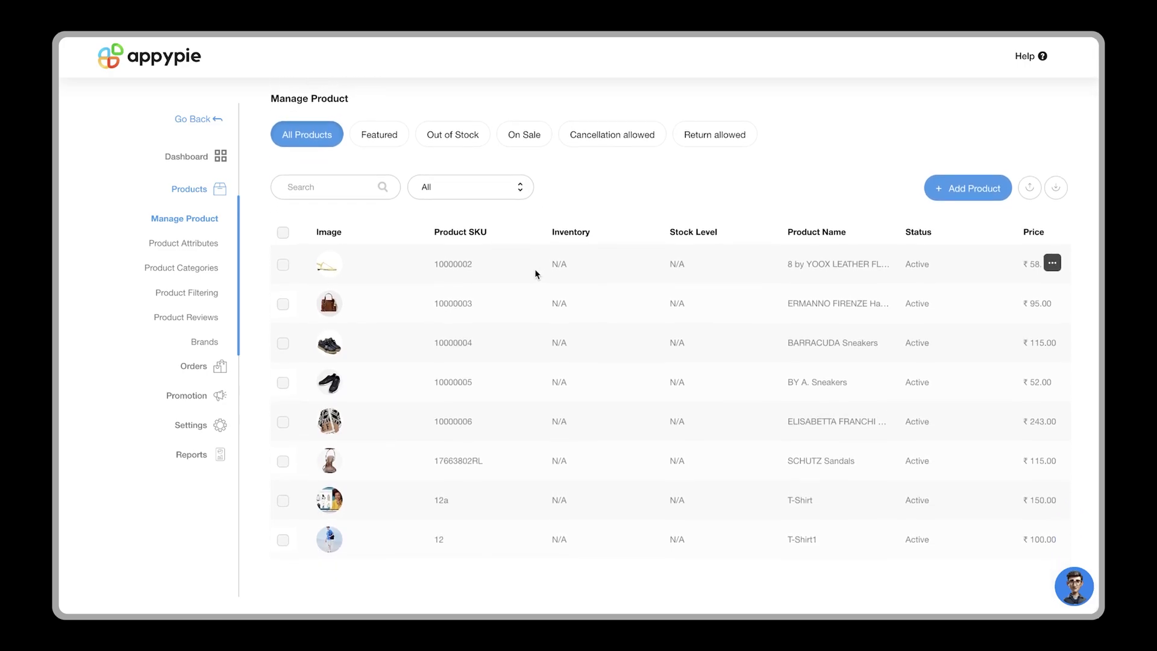
left_click(977, 187)
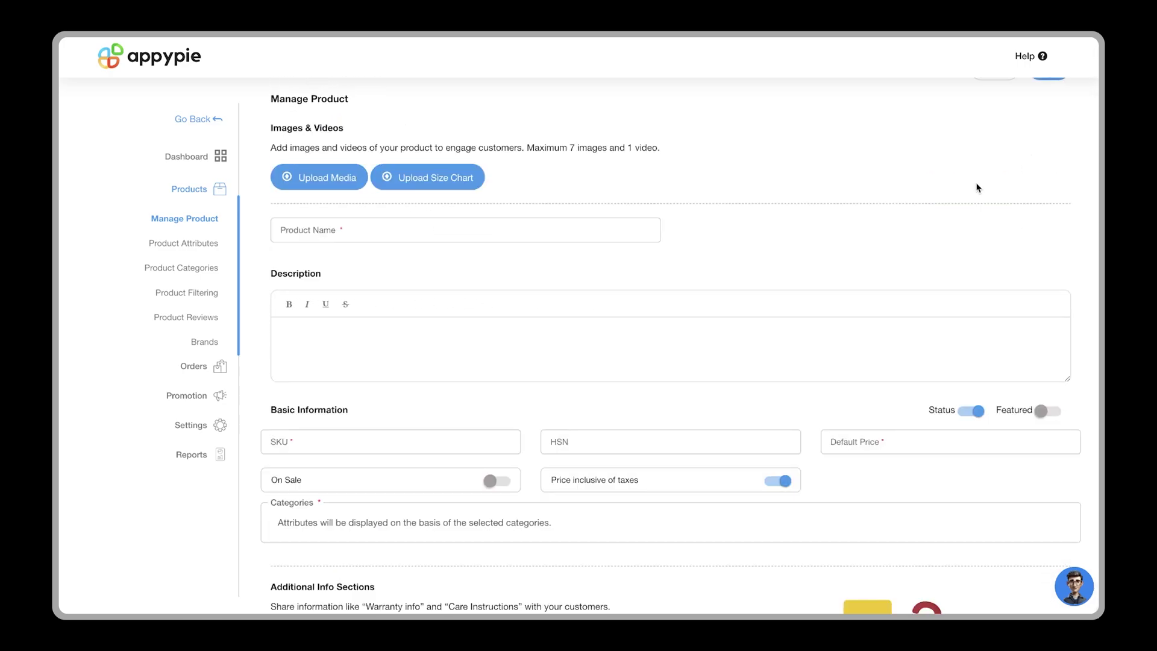
scroll(584, 299, "down", 15)
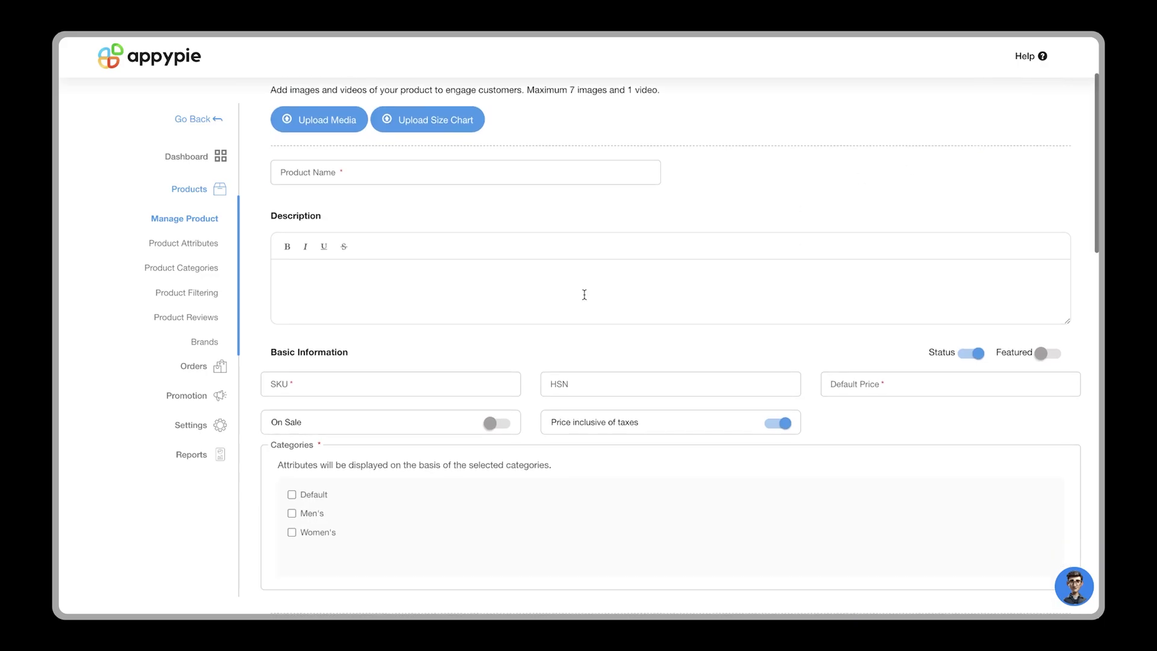
scroll(584, 299, "down", 5)
scroll(584, 299, "up", 20)
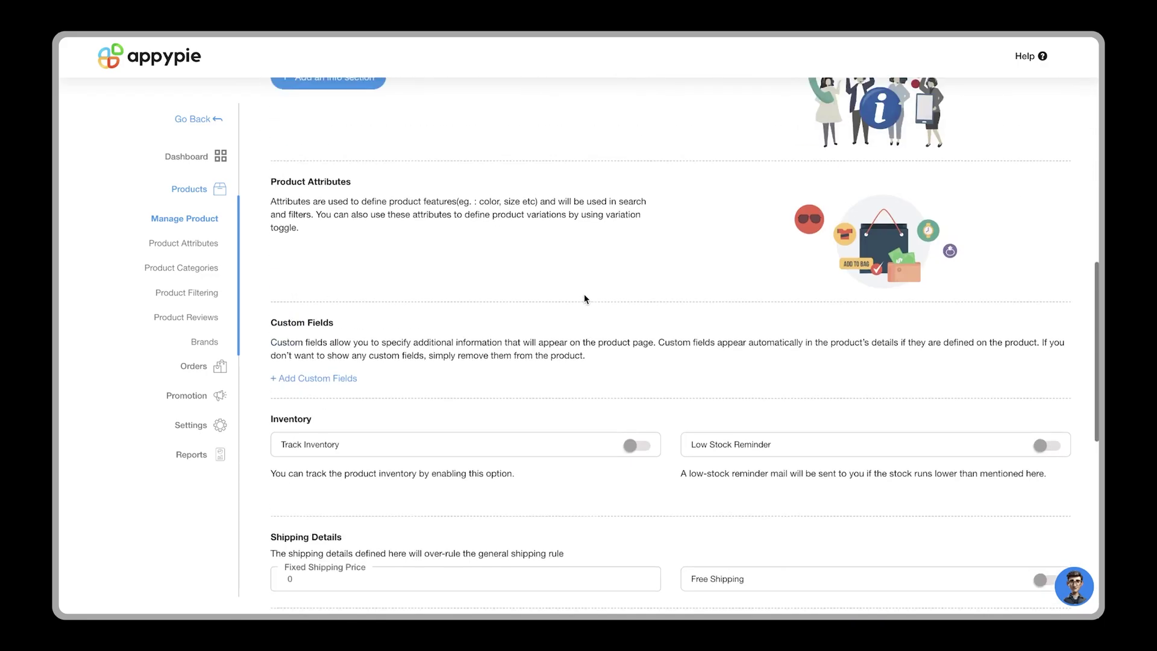
left_click(992, 134)
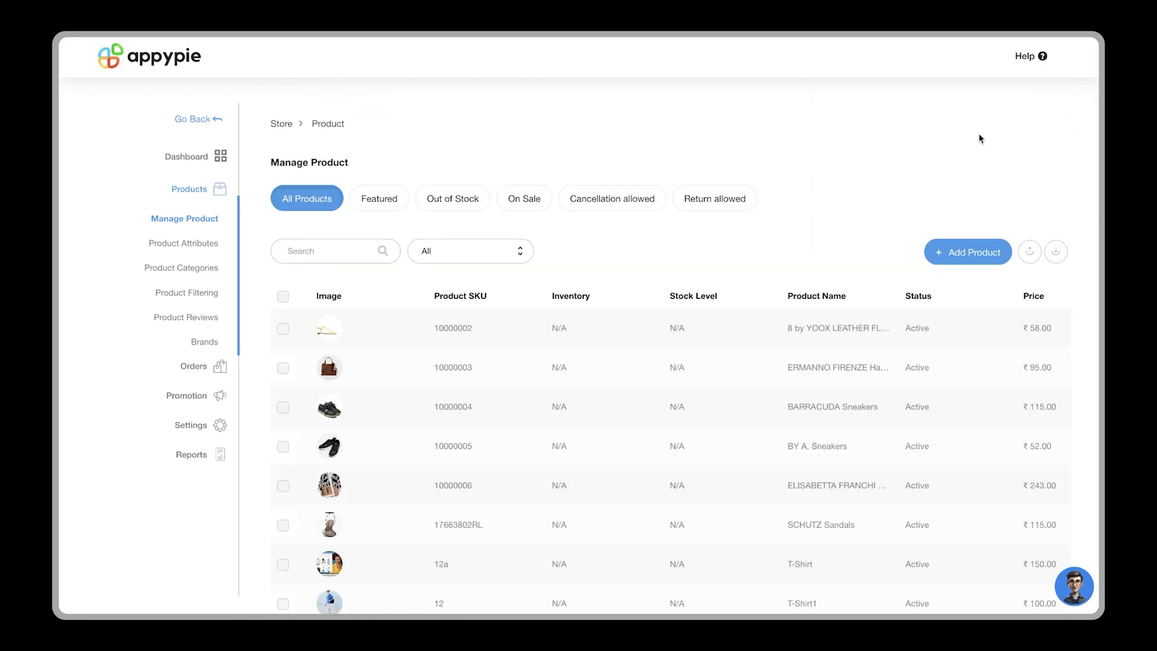
Open the Manage Orders list and scroll through the orders.
left_click(195, 366)
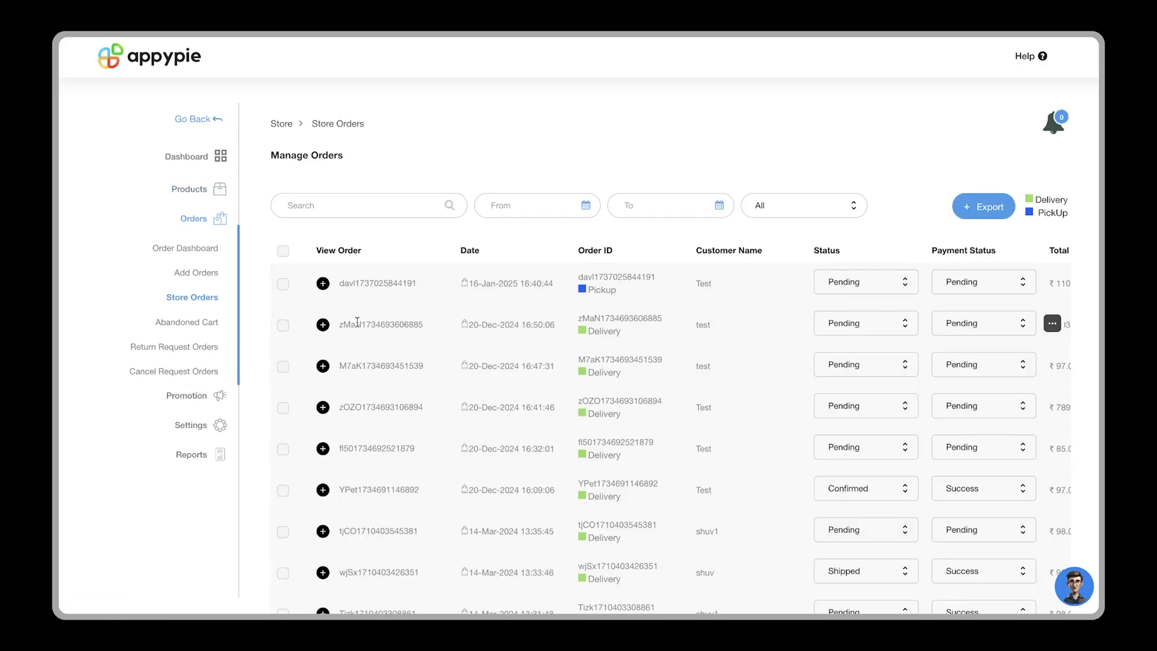
scroll(357, 322, "down", 3)
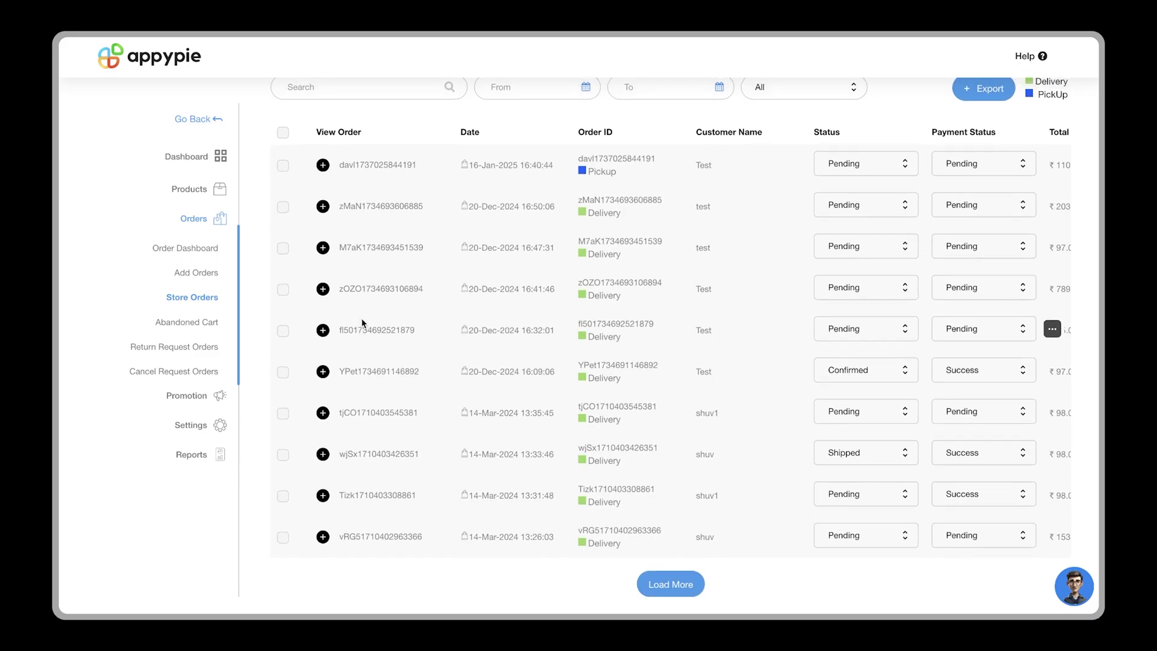
scroll(372, 324, "up", 2)
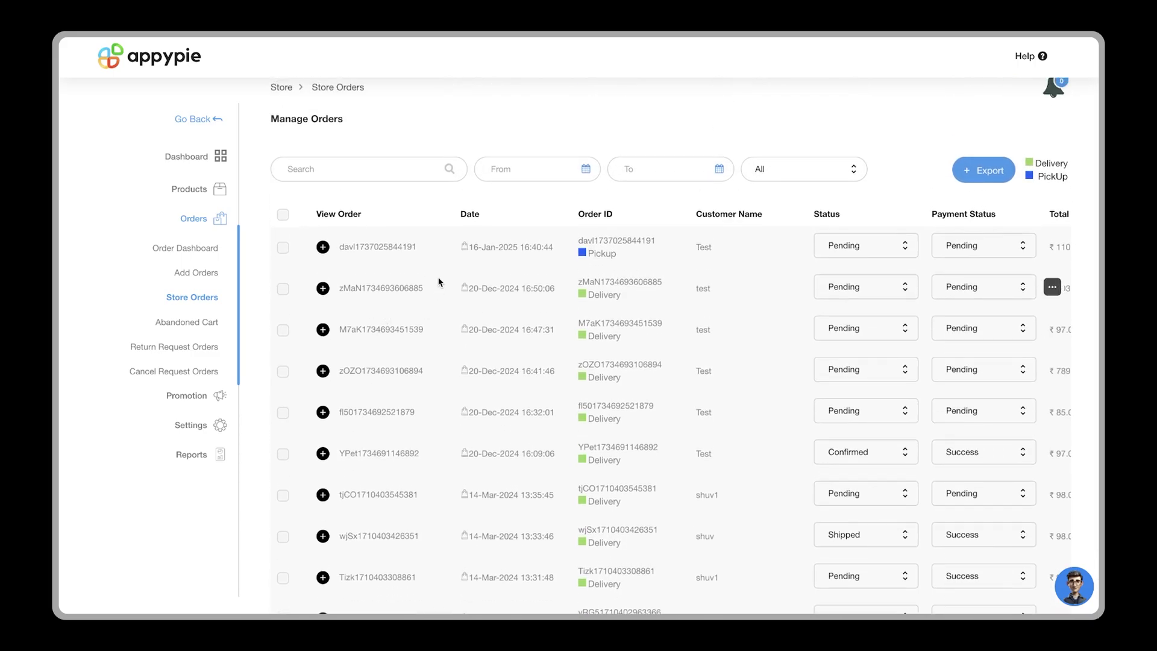
scroll(534, 266, "up", 1)
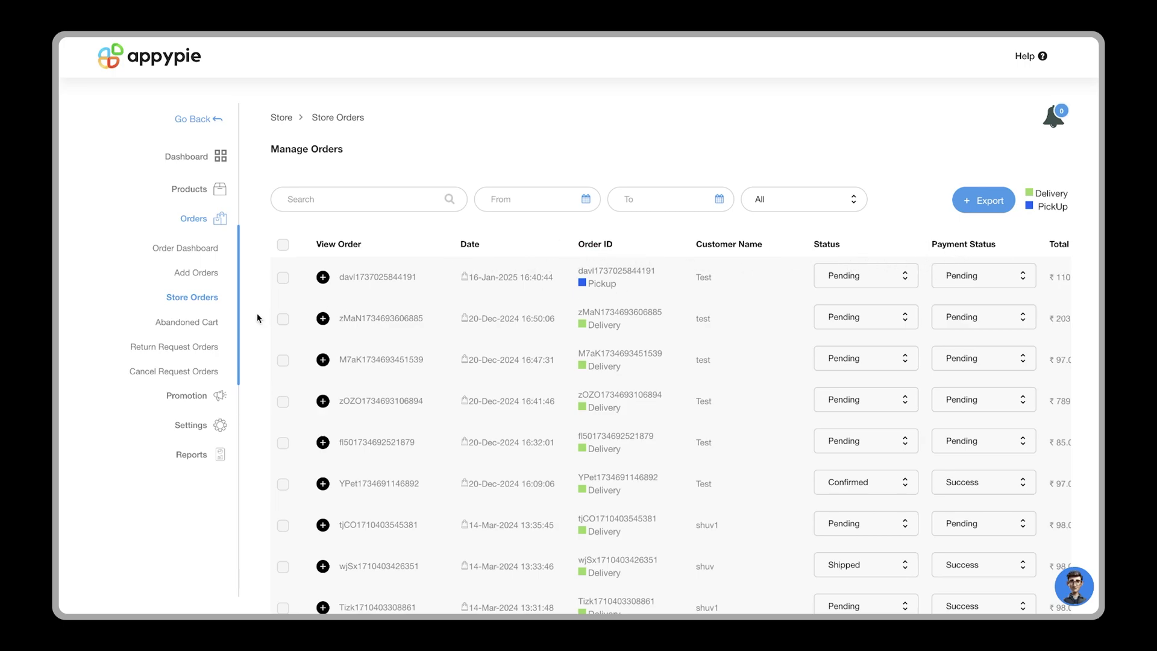
Expand the first order's details and view its action menu, then close it.
left_click(323, 277)
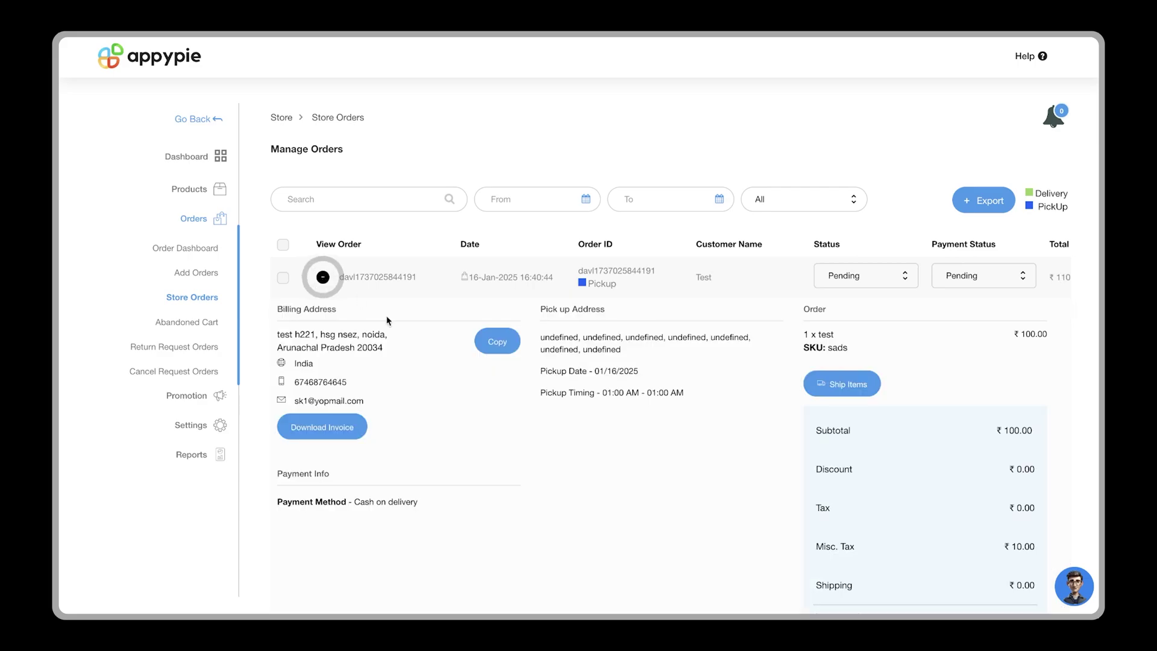
scroll(472, 381, "down", 3)
scroll(1054, 170, "right", 2)
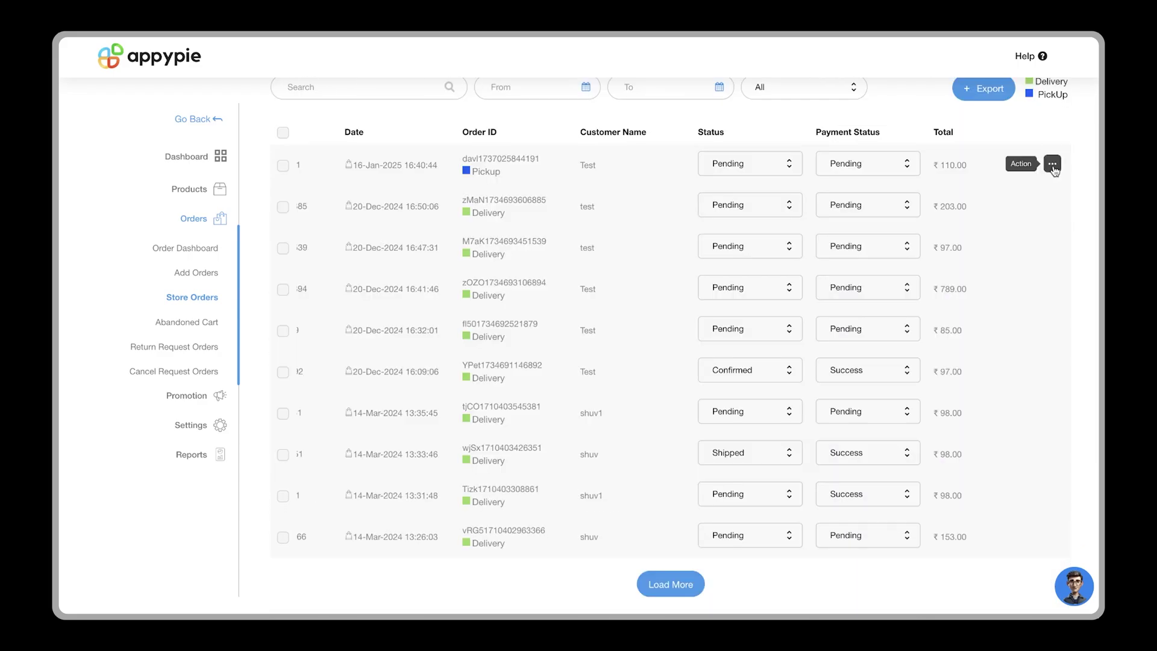
left_click(1053, 168)
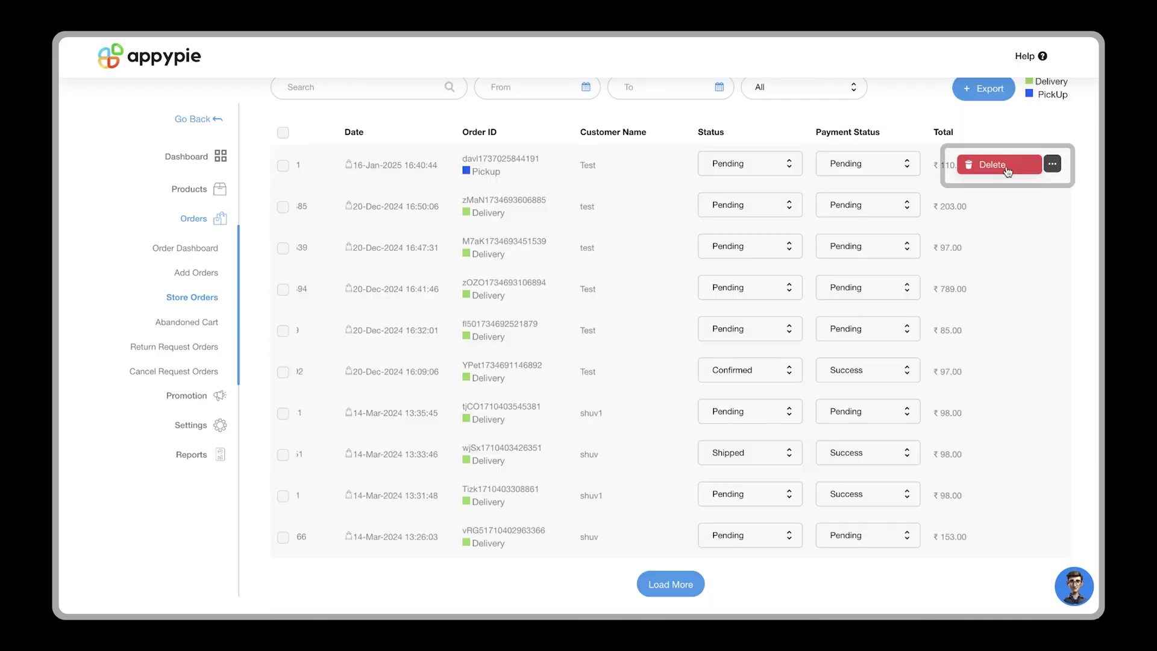
left_click(1024, 172)
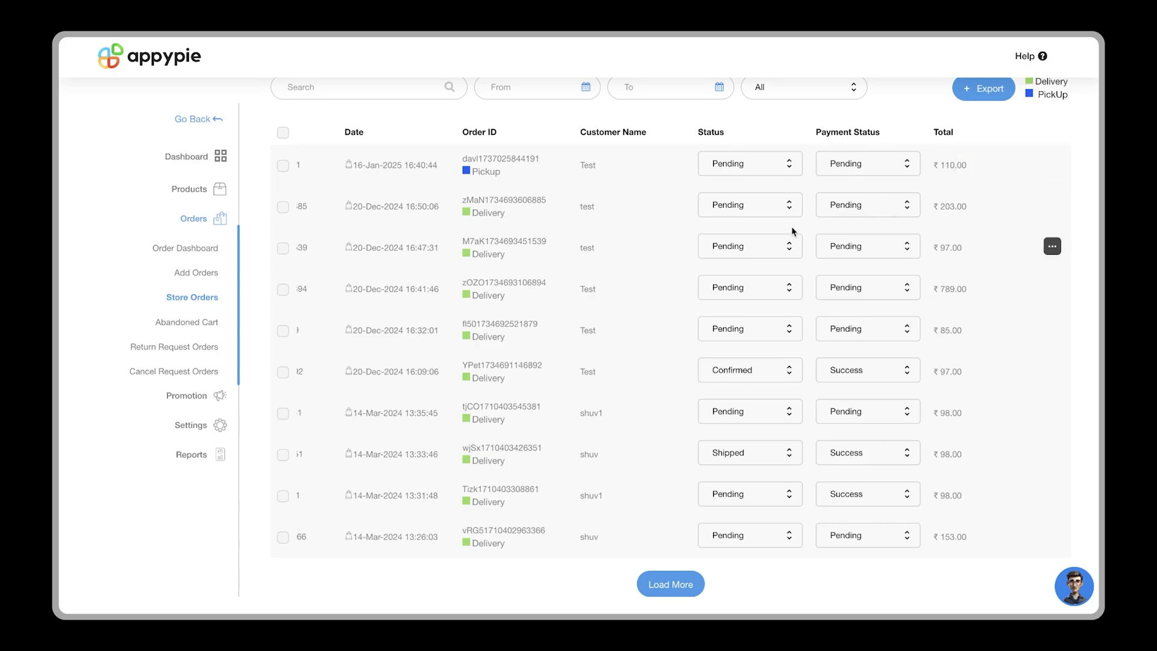
Open the Abandoned Cart list under Orders.
left_click(194, 322)
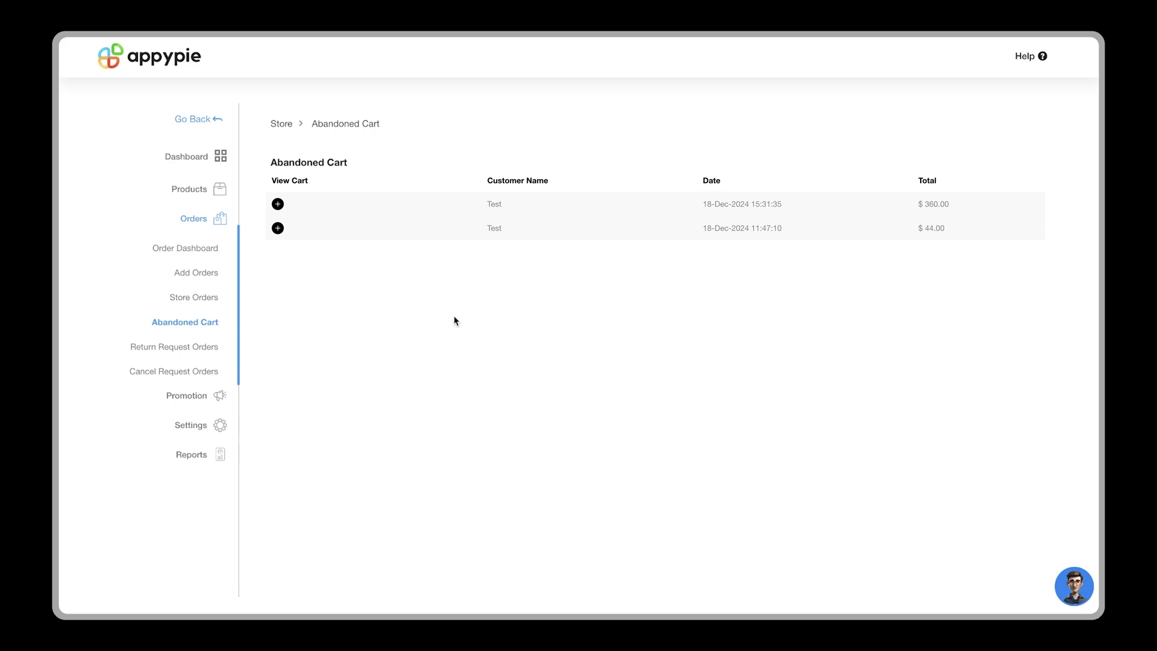
Open Return Request Orders and set the second jacket return's status to Confirm.
left_click(188, 348)
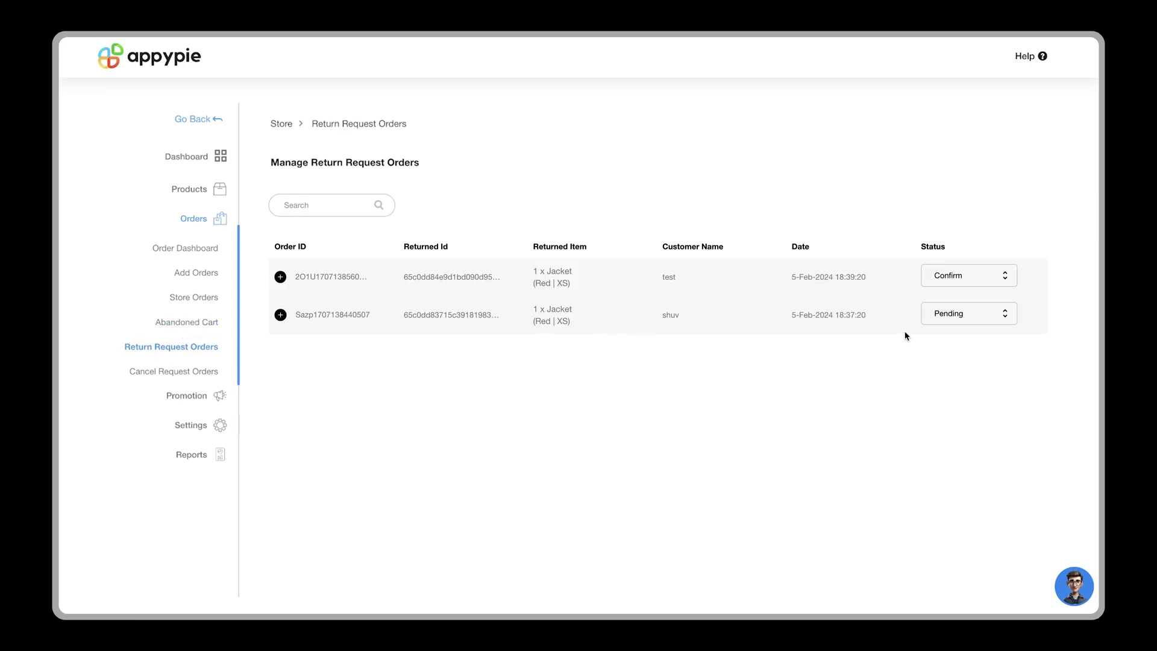
left_click(999, 316)
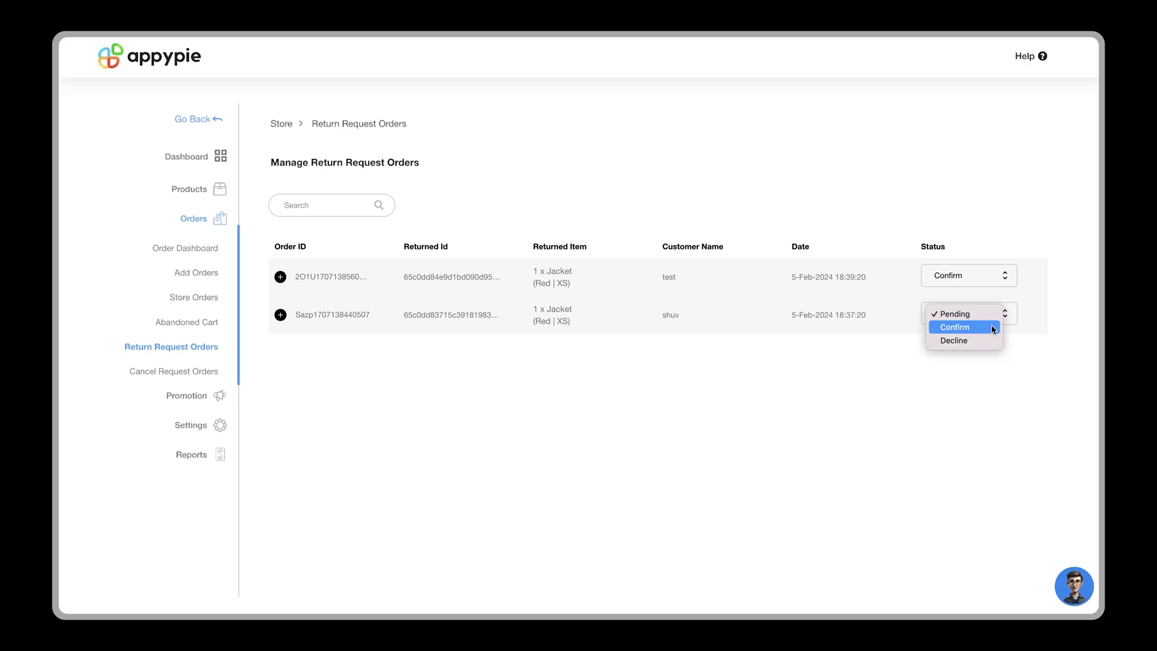
left_click(993, 329)
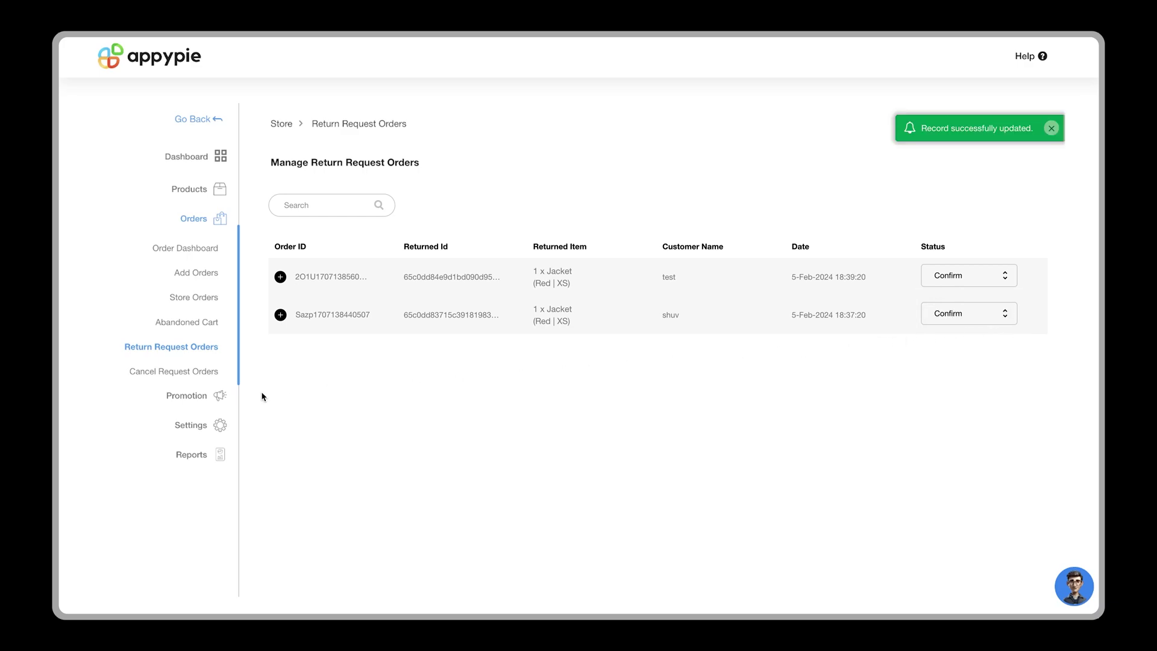
Review General Settings' GST, contact and support fields, then scroll down to the SMS options.
left_click(192, 425)
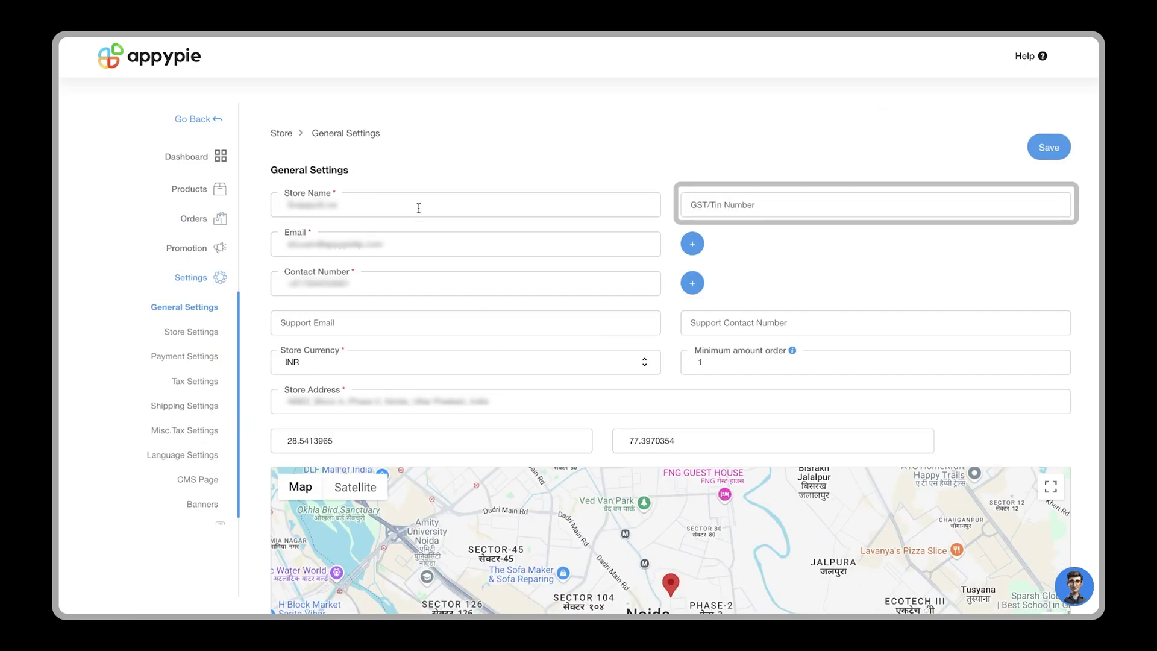
left_click(787, 205)
left_click(414, 236)
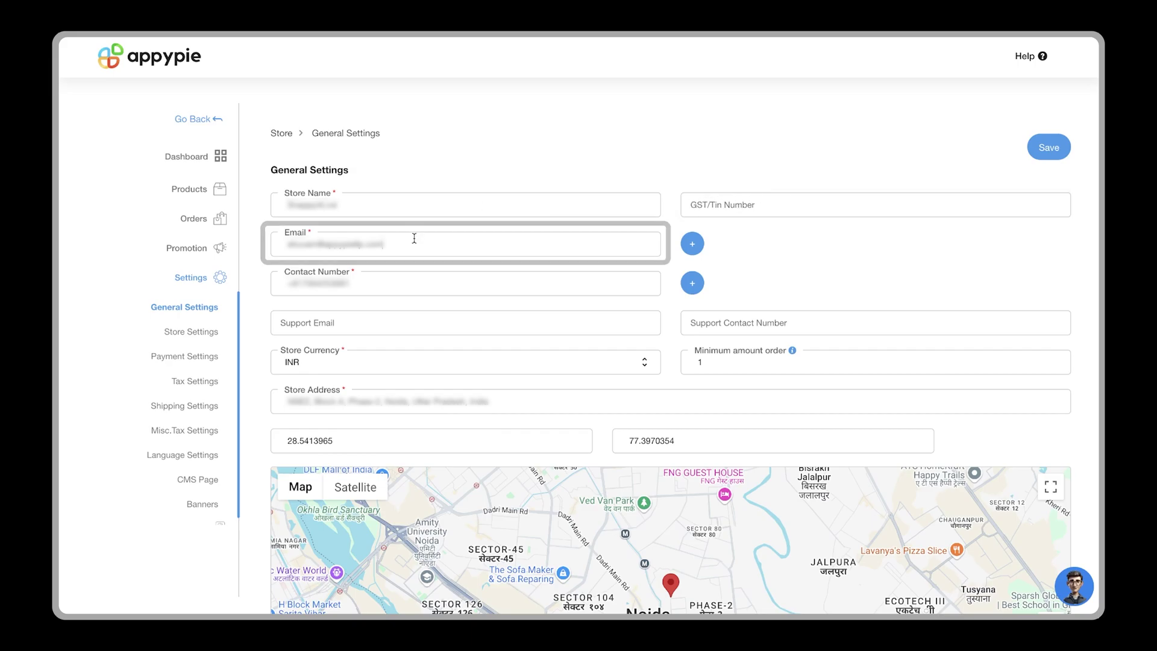
left_click(410, 276)
left_click(482, 325)
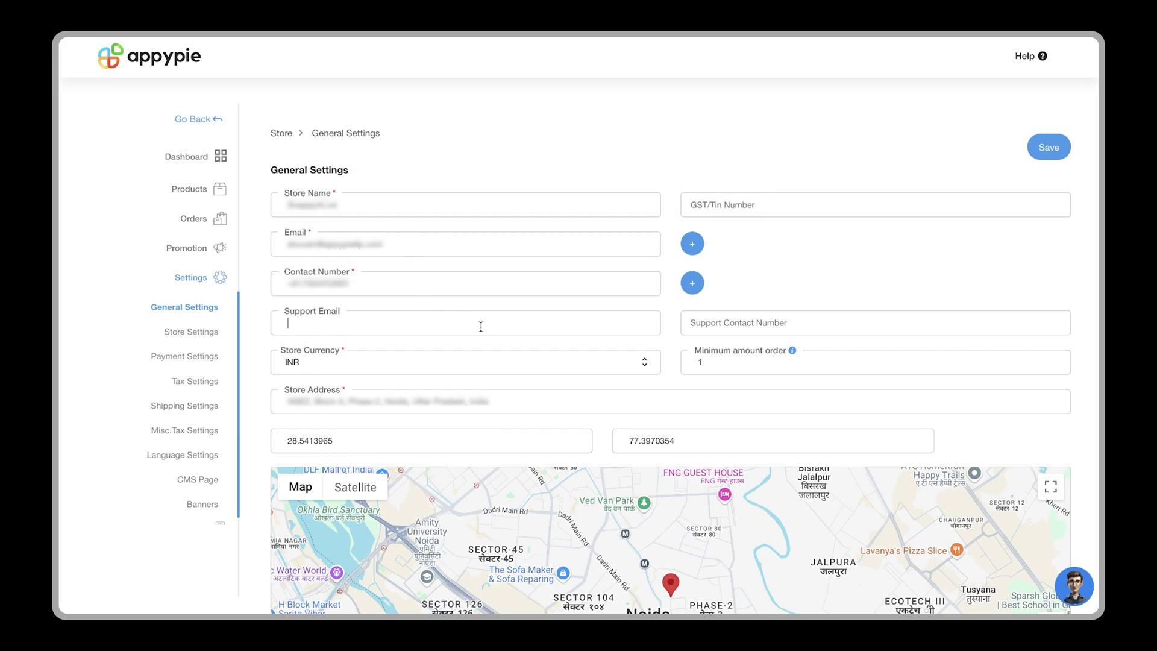
left_click(877, 328)
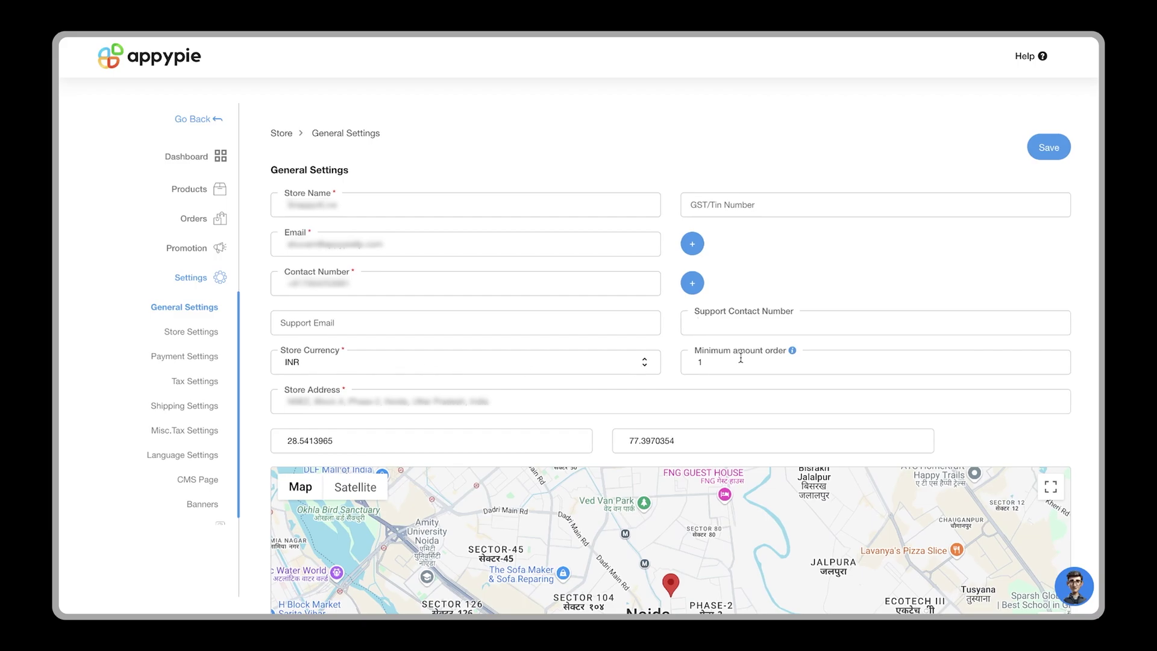
scroll(536, 402, "down", 10)
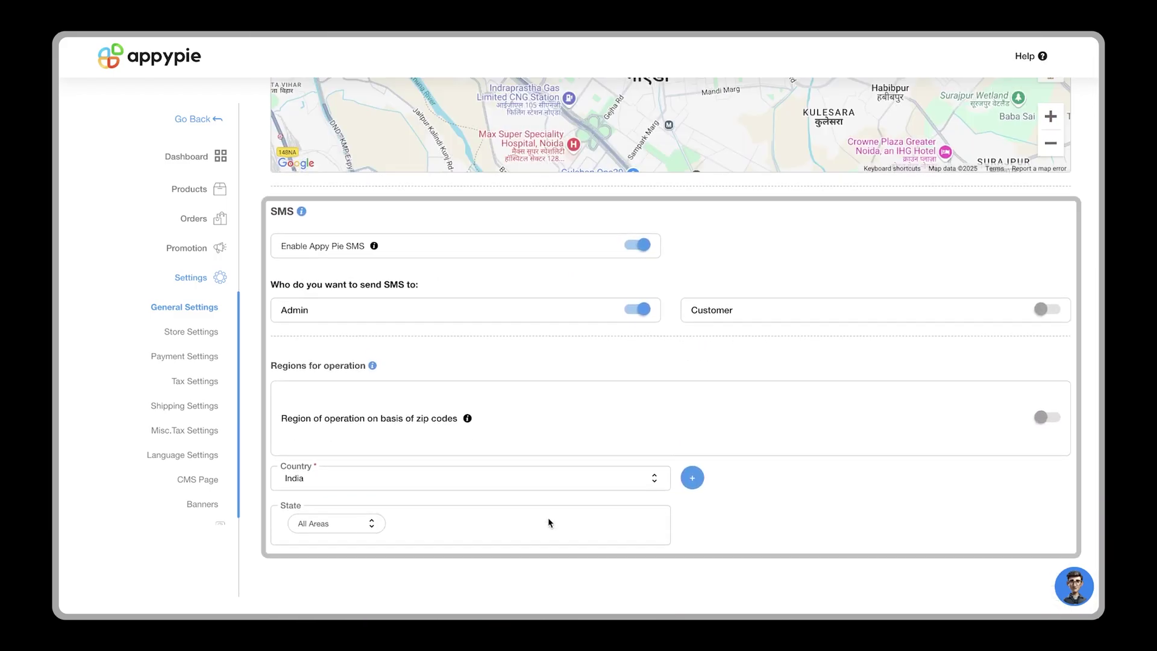
scroll(549, 522, "down", 2)
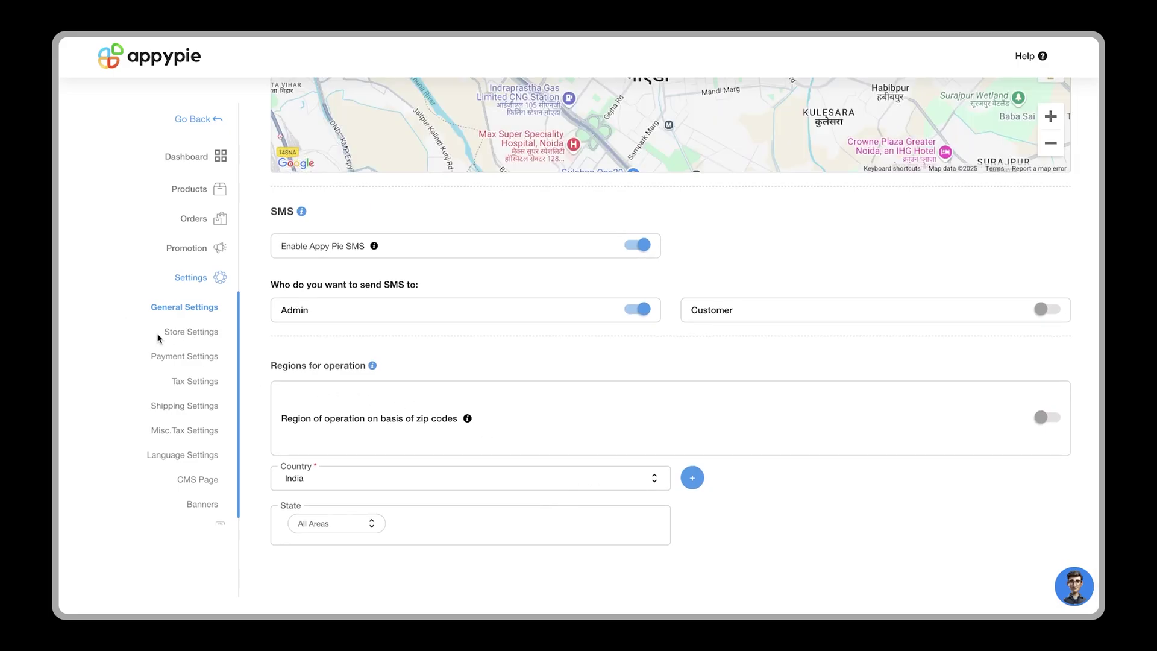
Scroll through the Store Settings toggles down to Delivery Type, then go to Payment Settings.
left_click(188, 337)
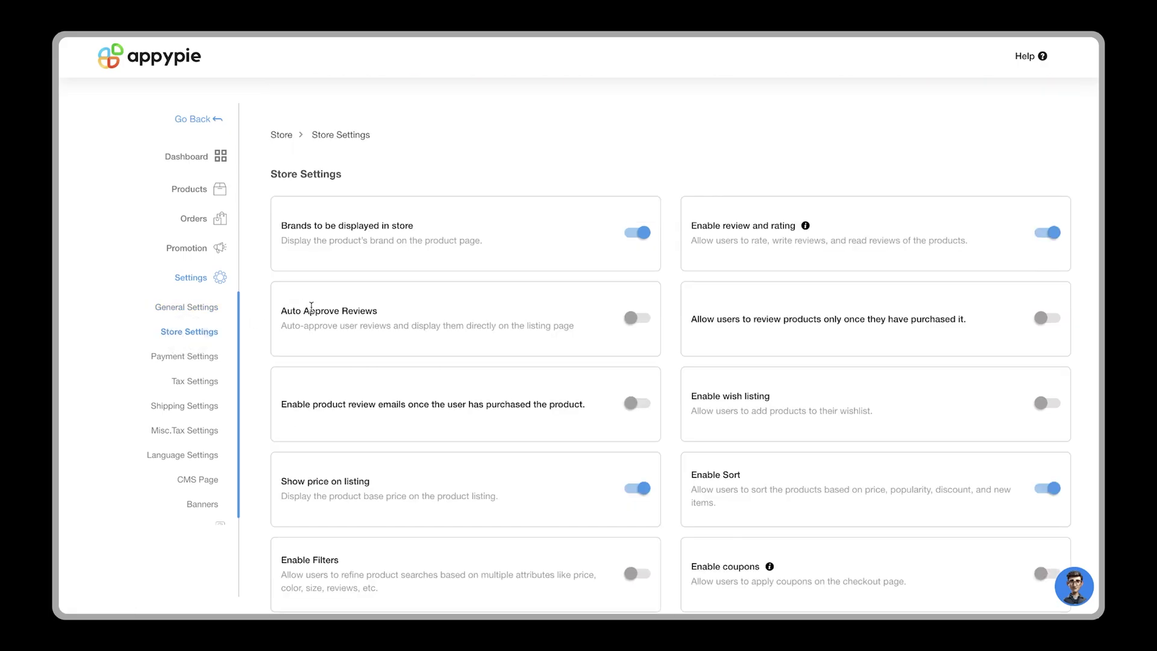
scroll(608, 508, "down", 2)
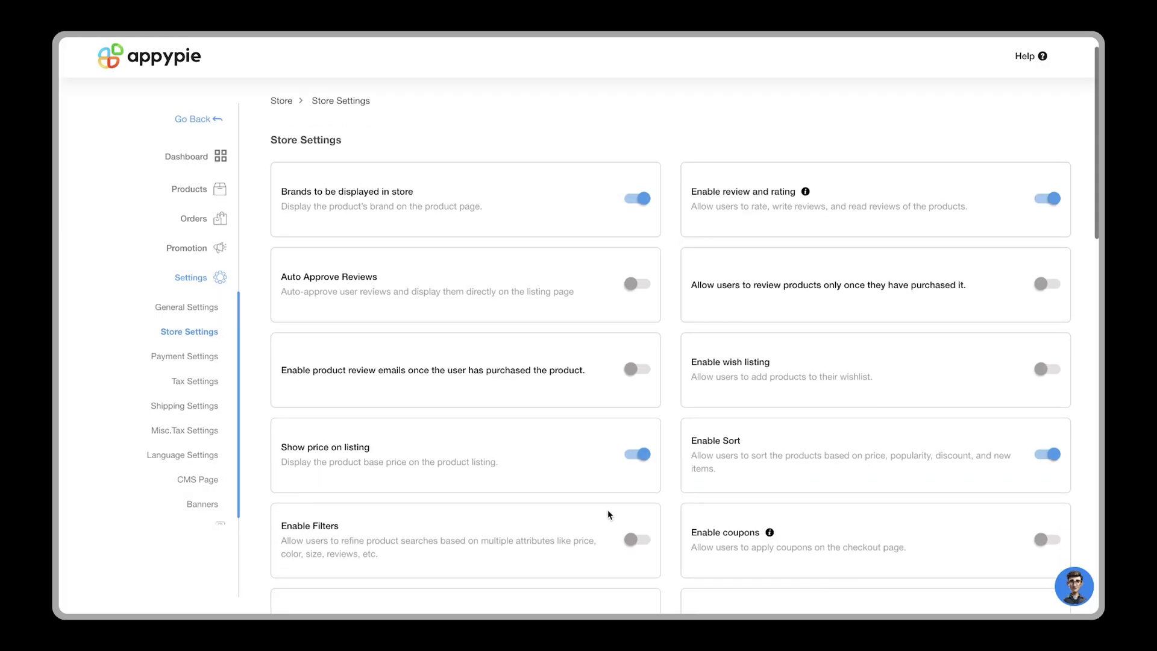
scroll(793, 427, "down", 5)
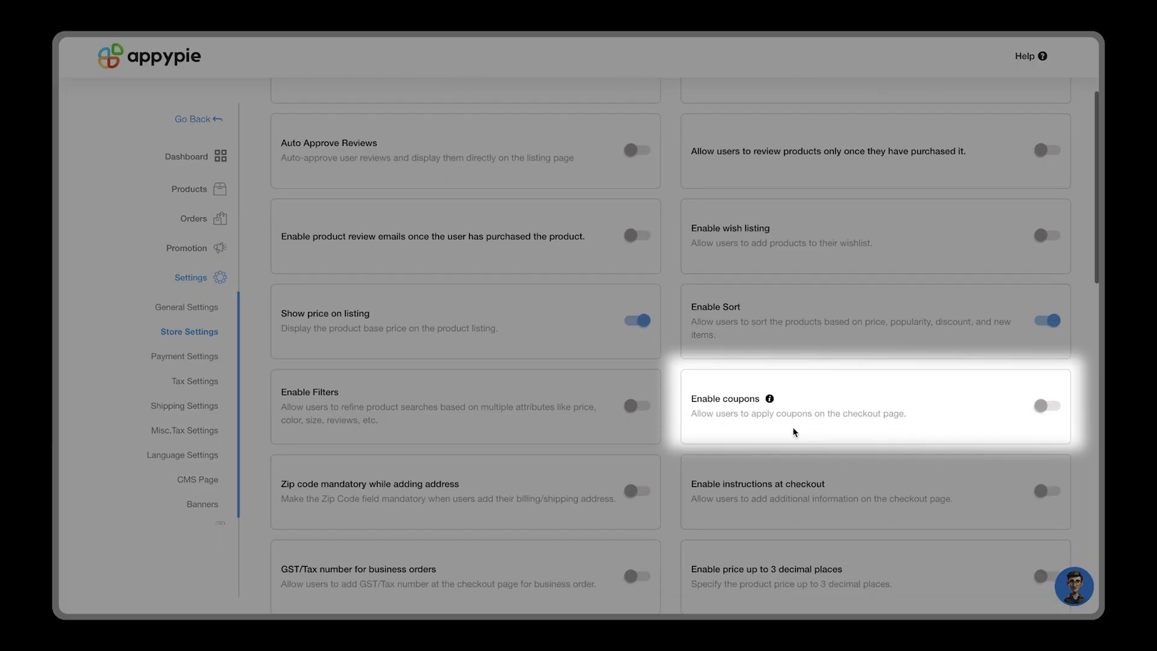
scroll(395, 483, "up", 6)
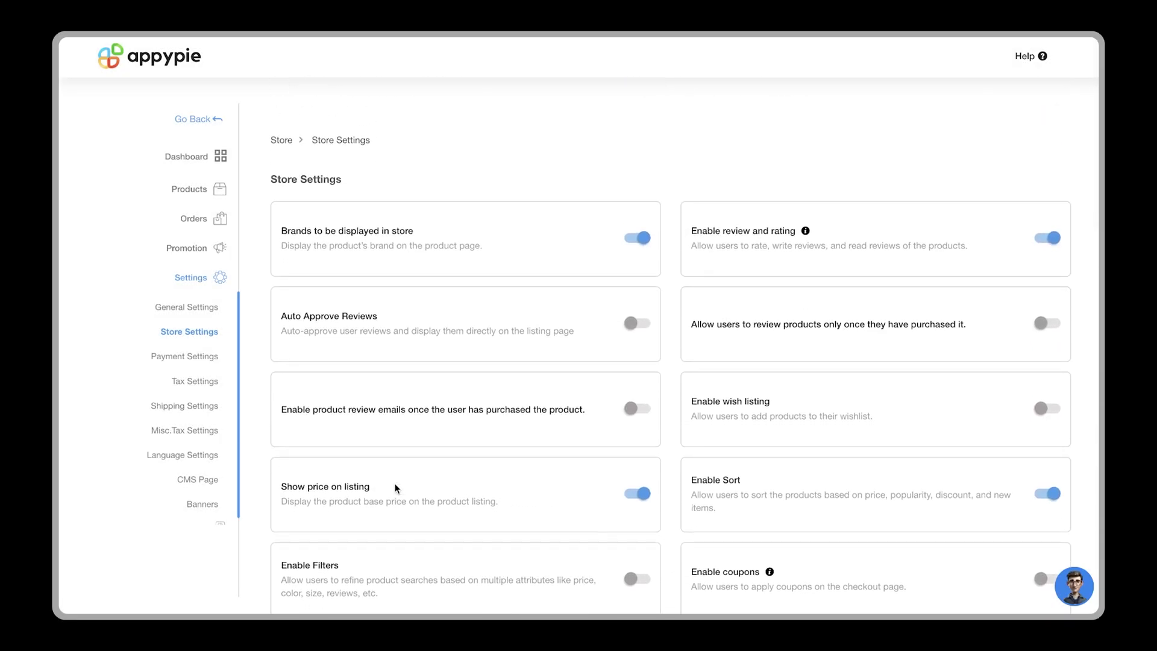
scroll(395, 485, "down", 3)
scroll(450, 486, "down", 4)
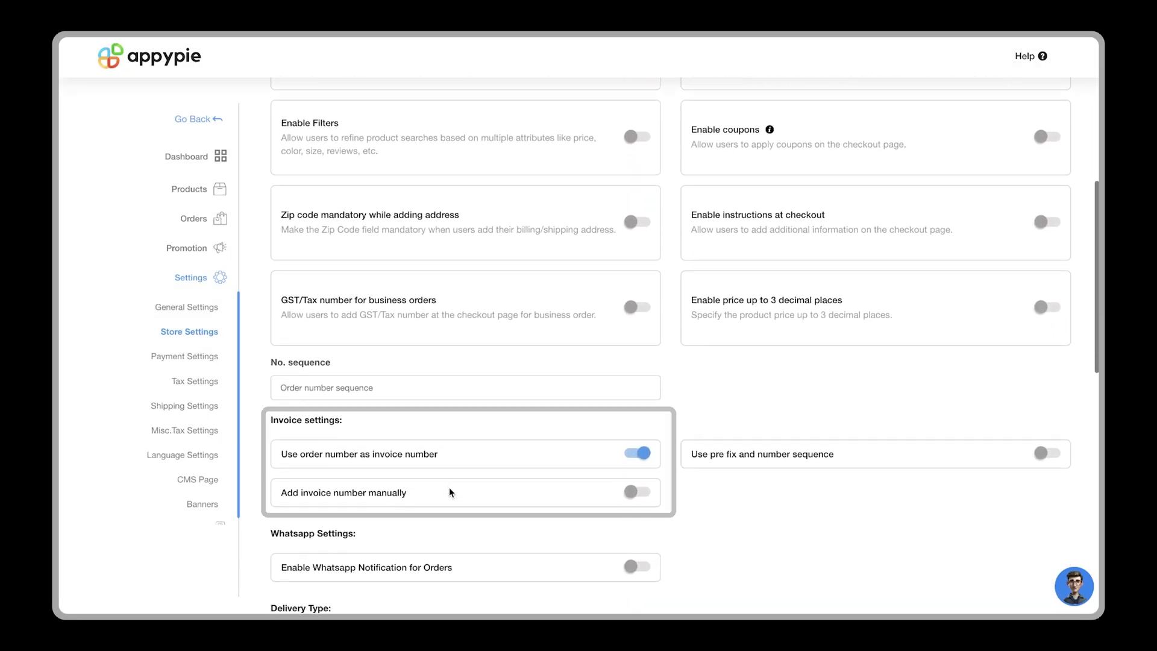
scroll(450, 491, "down", 1)
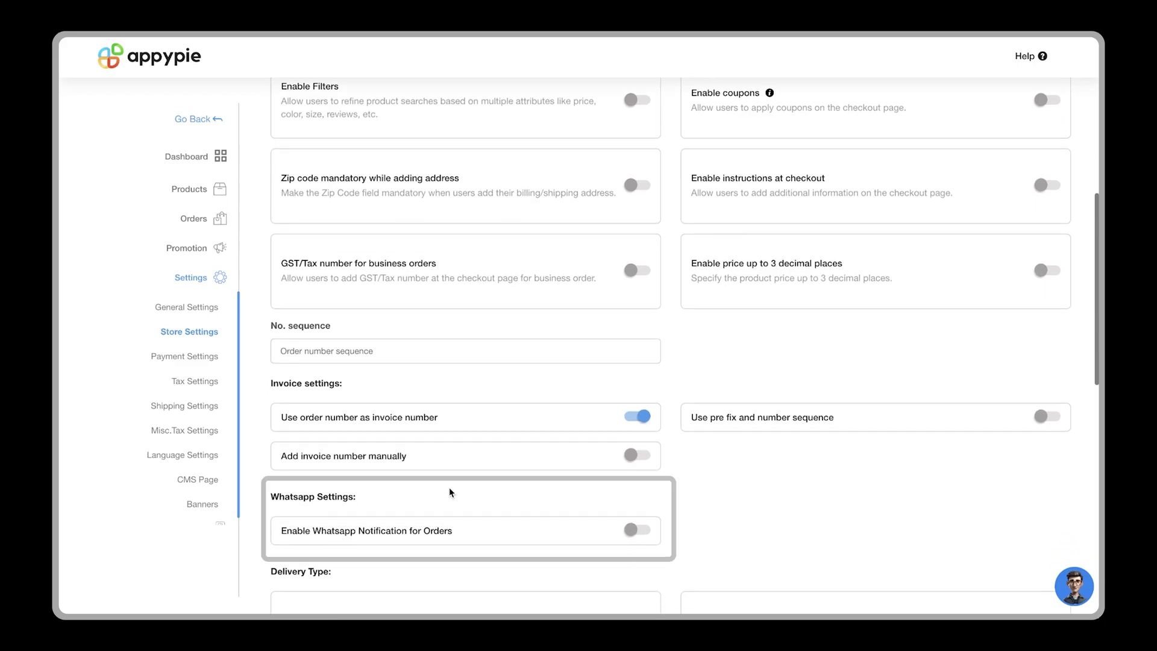
scroll(449, 487, "down", 2)
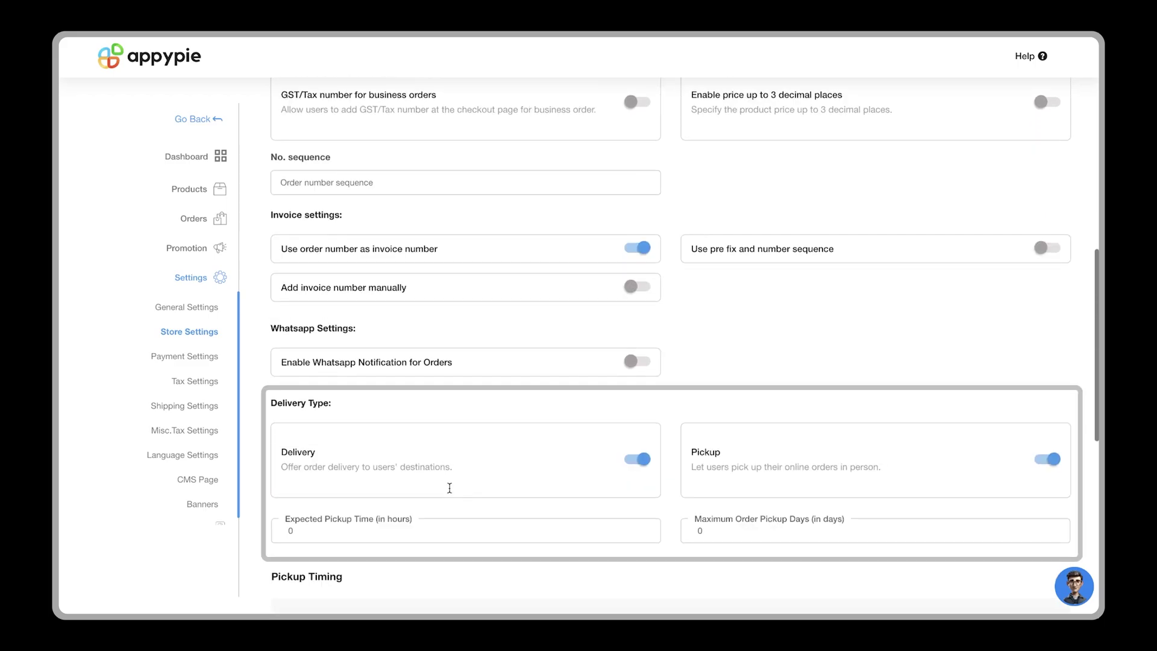
left_click(160, 356)
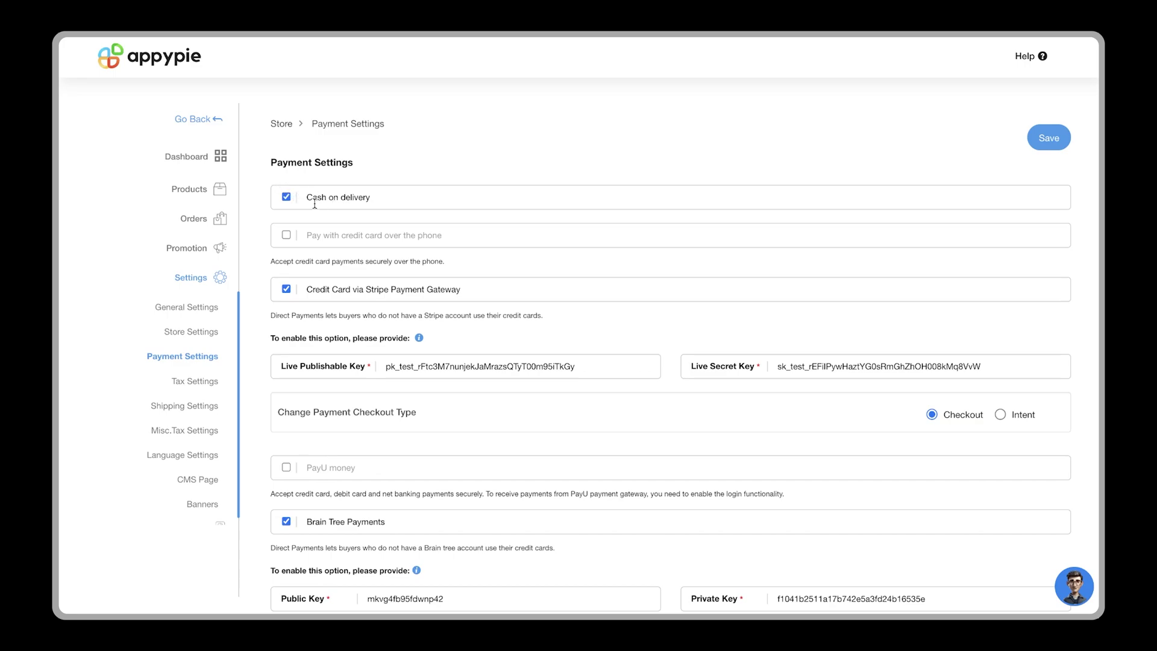
Create and save a Fixed tax rule 'XYZ Tax' for India with country rate 18.
left_click(200, 386)
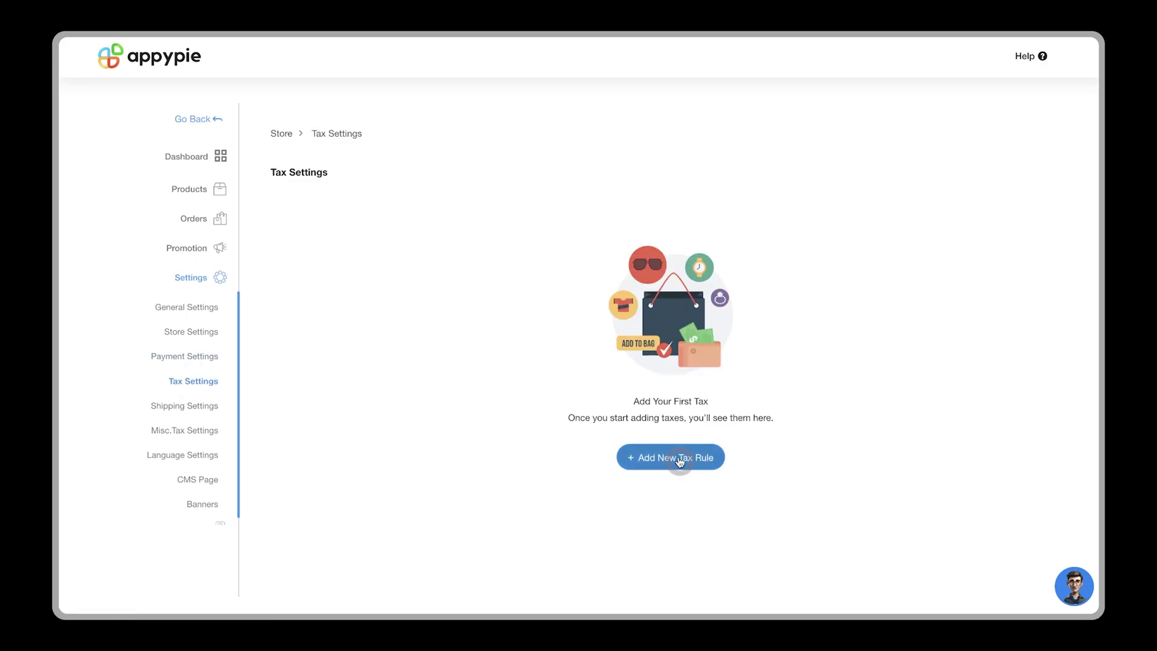
left_click(680, 461)
type("XYZ Tax")
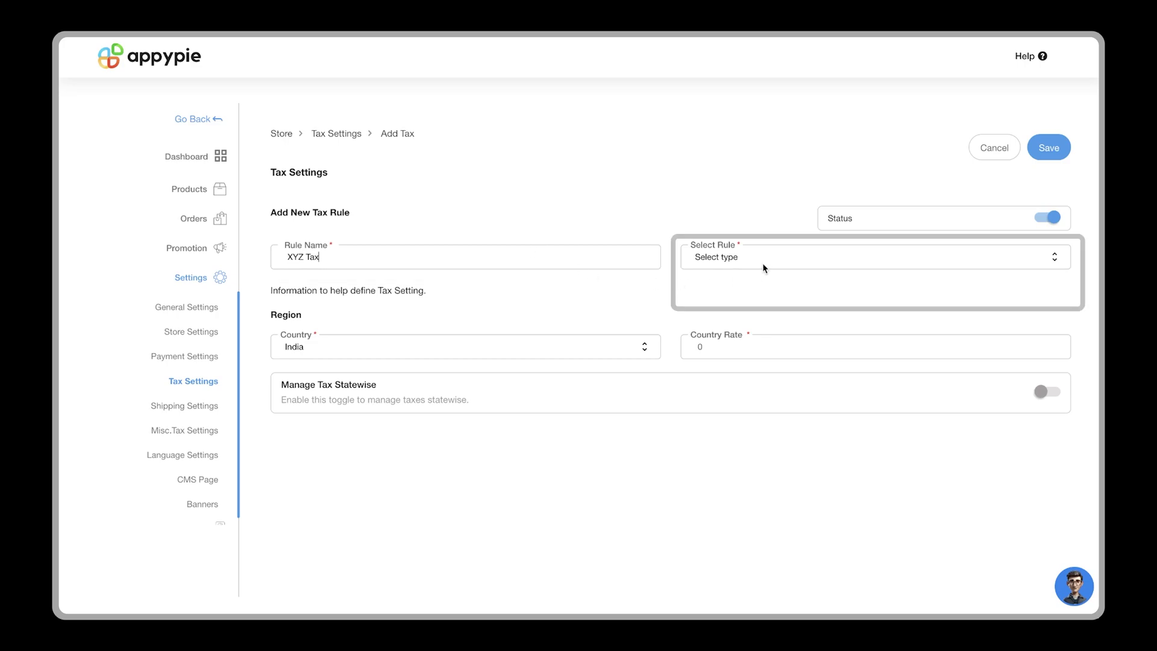
left_click(762, 263)
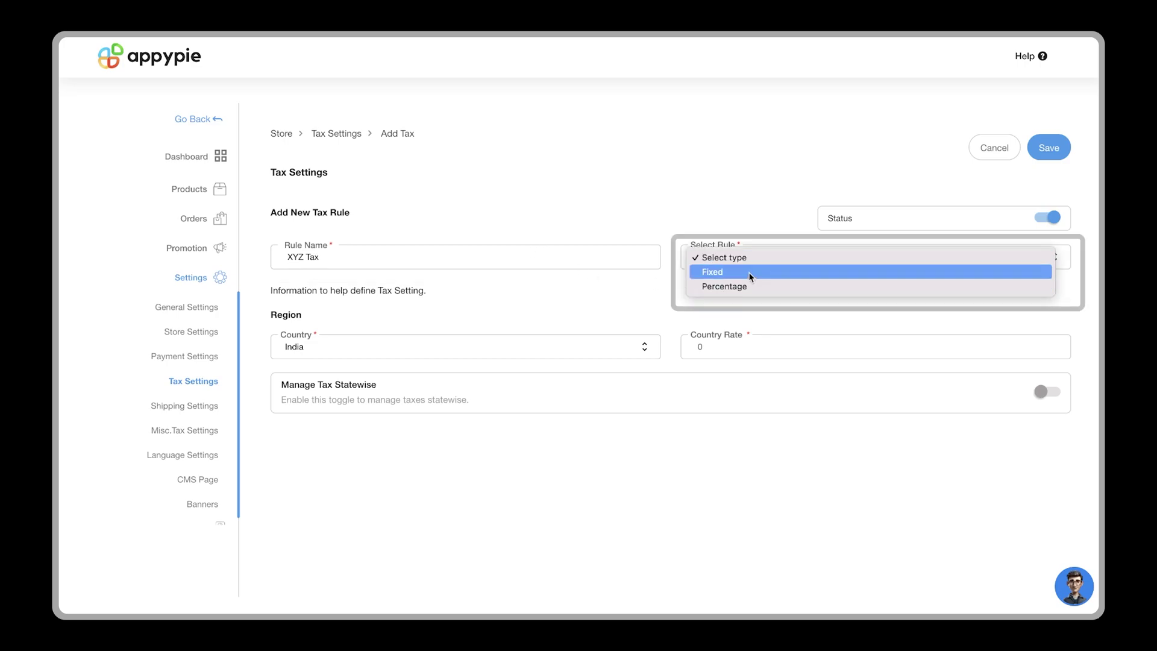
left_click(749, 273)
left_click(452, 355)
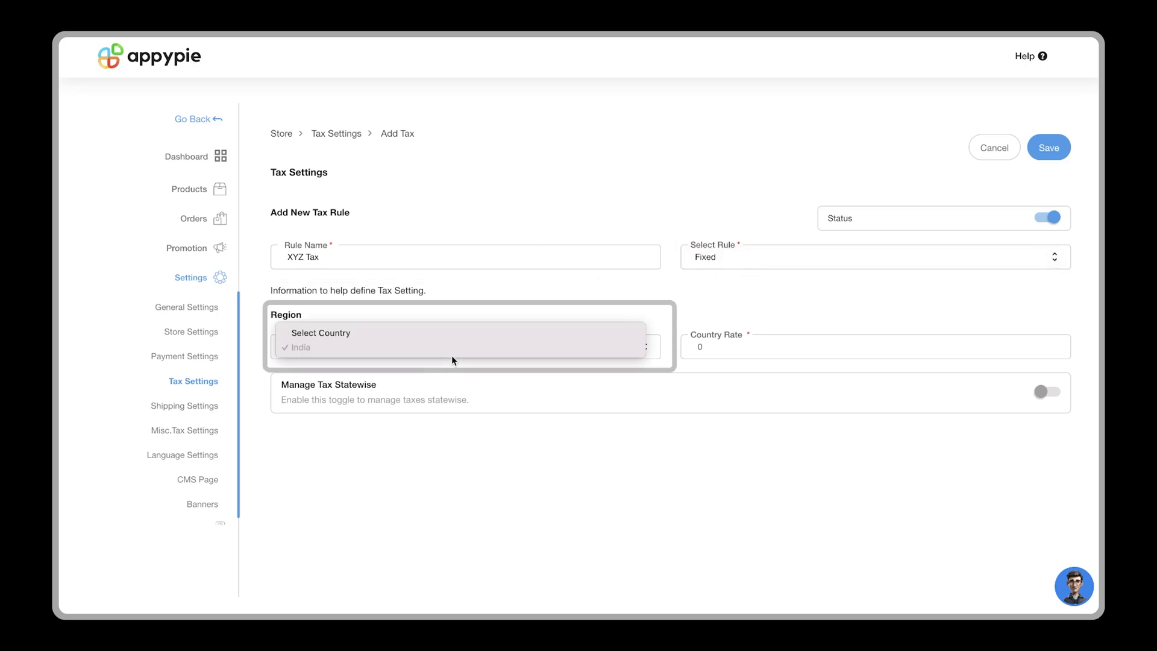
left_click(385, 358)
left_click(757, 350)
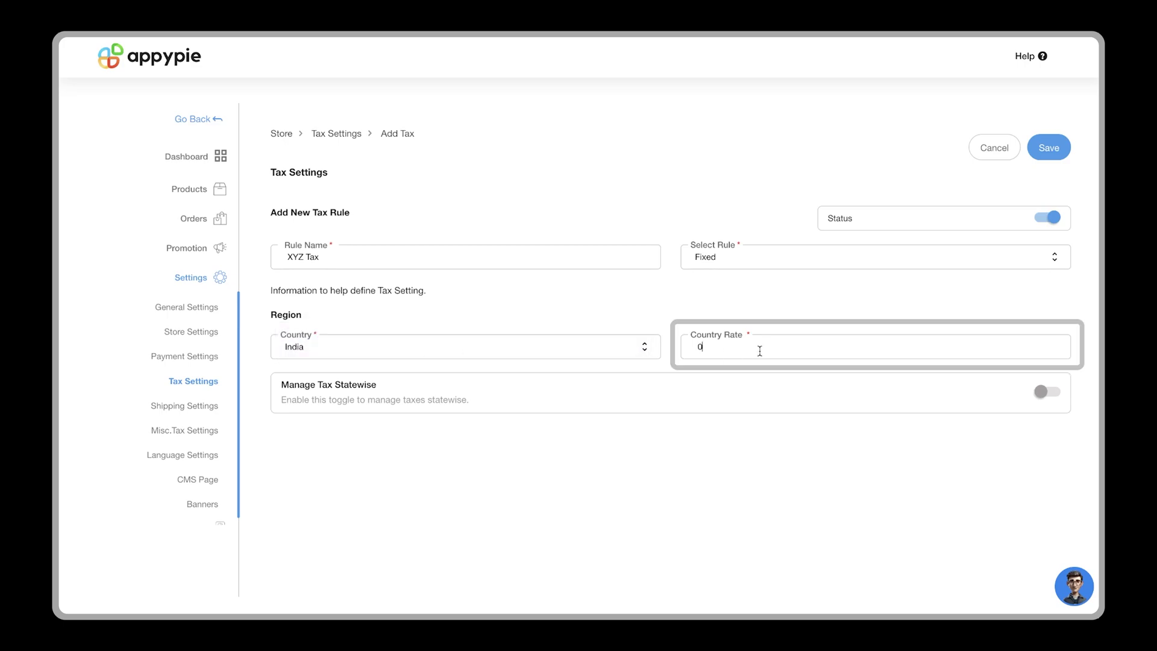
key("BackSpace")
type("18")
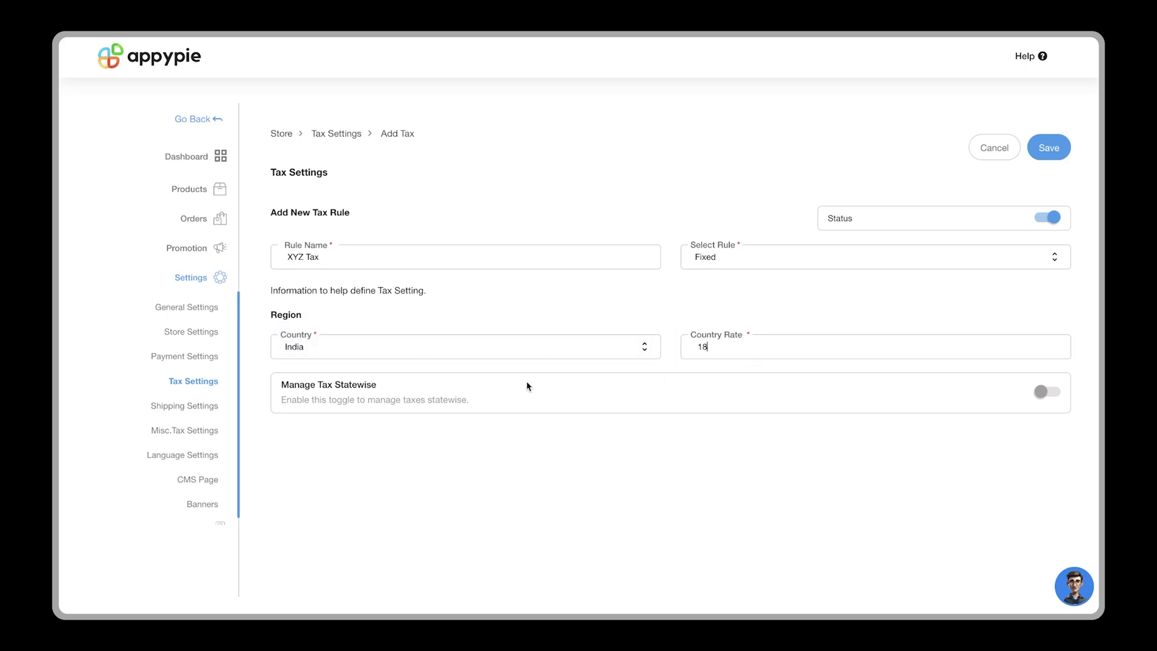
left_click(1048, 148)
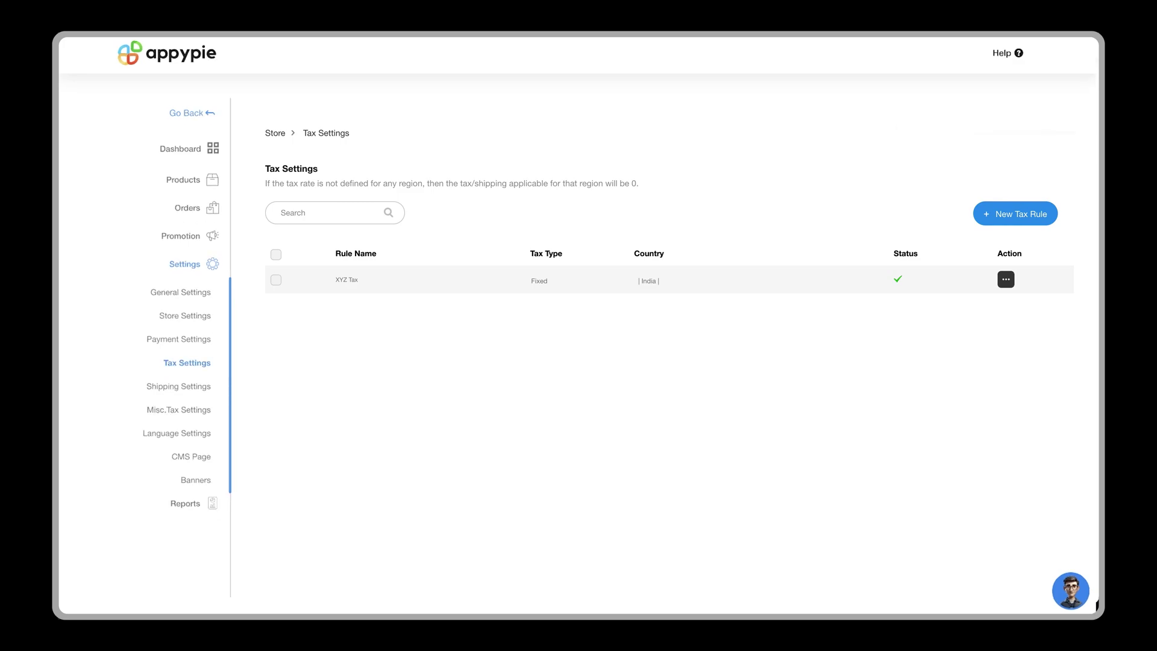
From Shipping Settings, view the third-party shipment integrations such as Shiprocket, Shippit, FedEx and Shipstation.
left_click(170, 405)
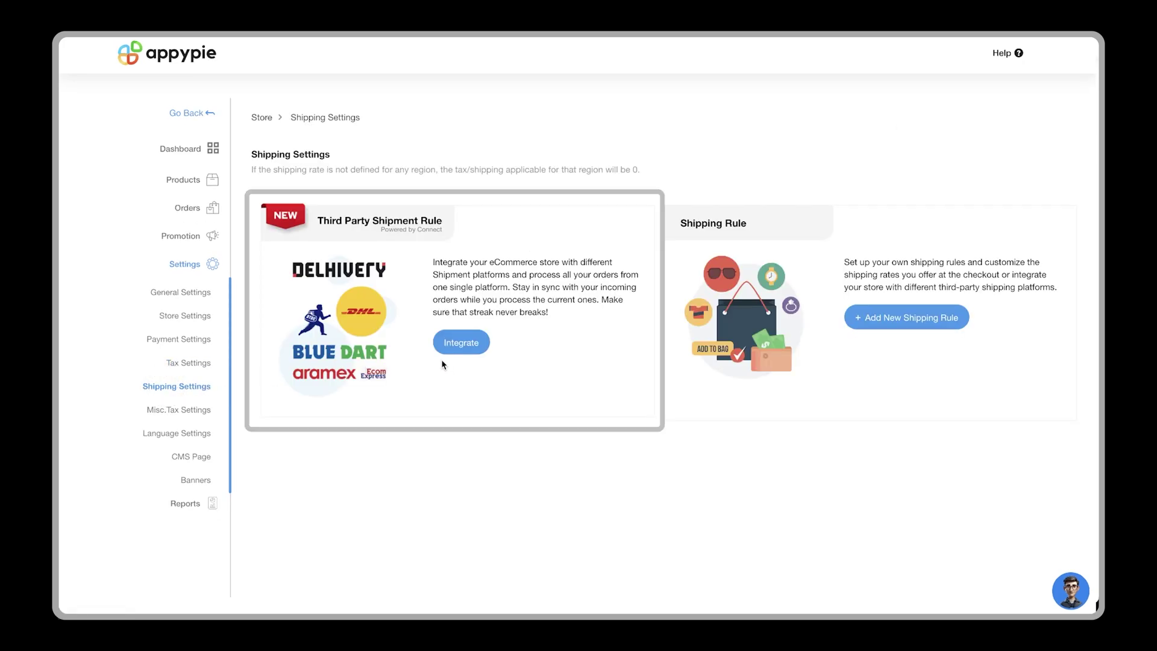
left_click(459, 347)
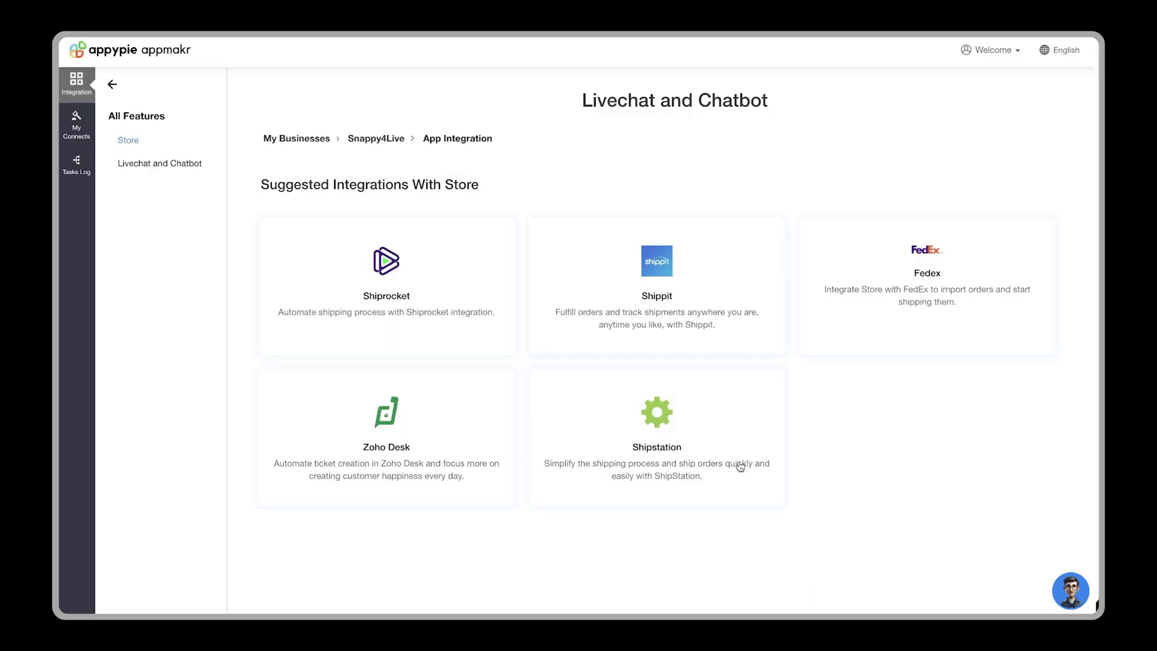
Return to the App Manager's Store page and save the app to get the Congratulations QR prompt.
left_click(112, 88)
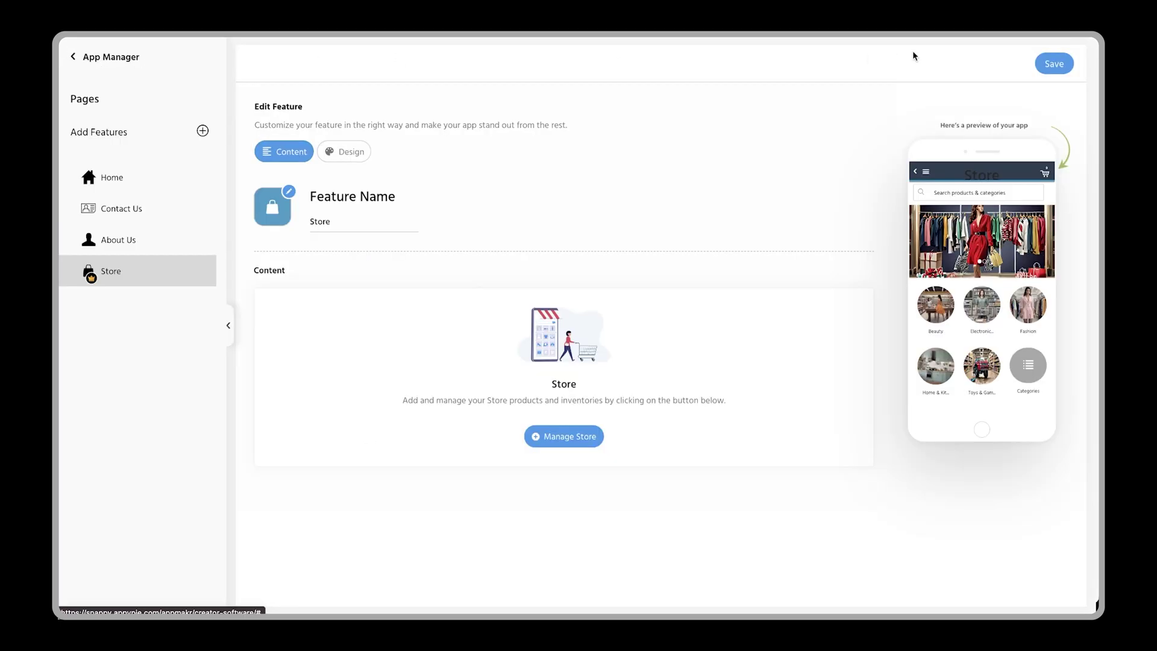
left_click(1042, 64)
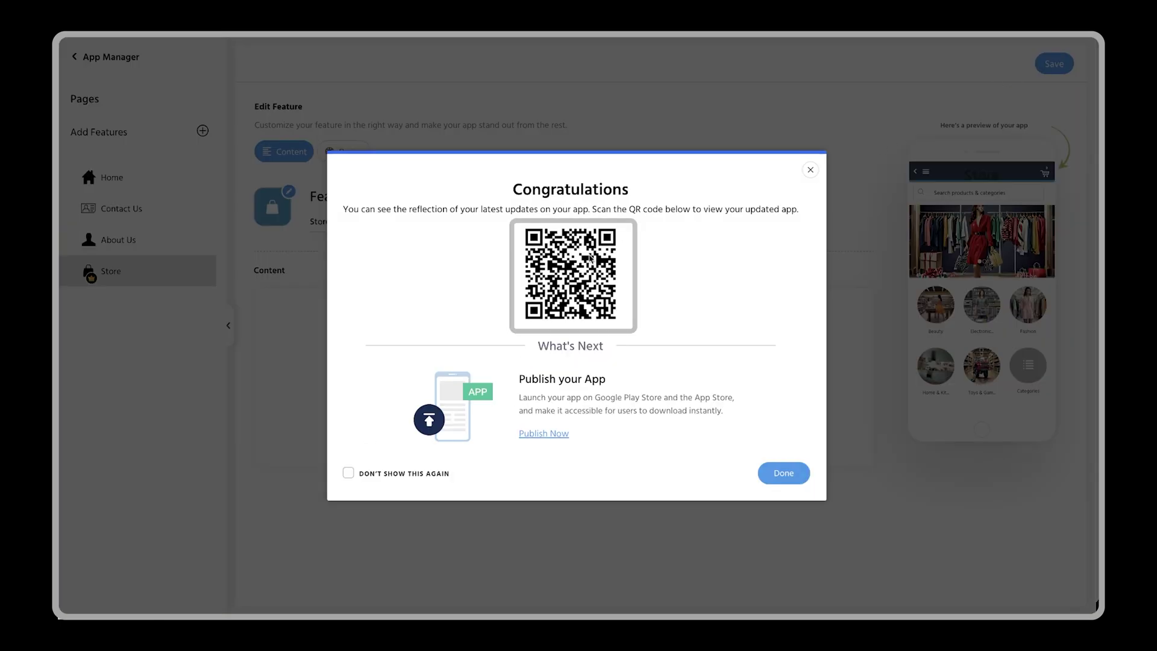